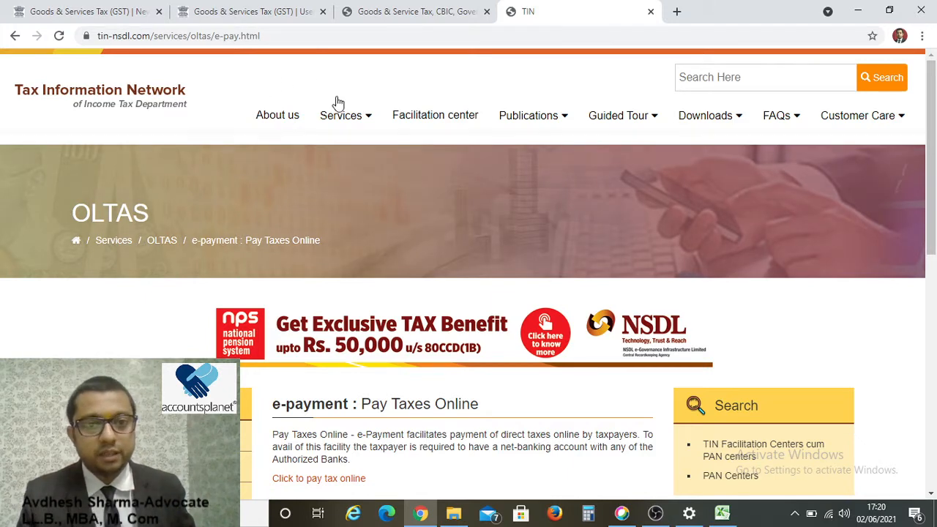
# Open TDS on Sale of Property from the Services menu and scroll through its introduction page.
pyautogui.moveTo(346, 128)
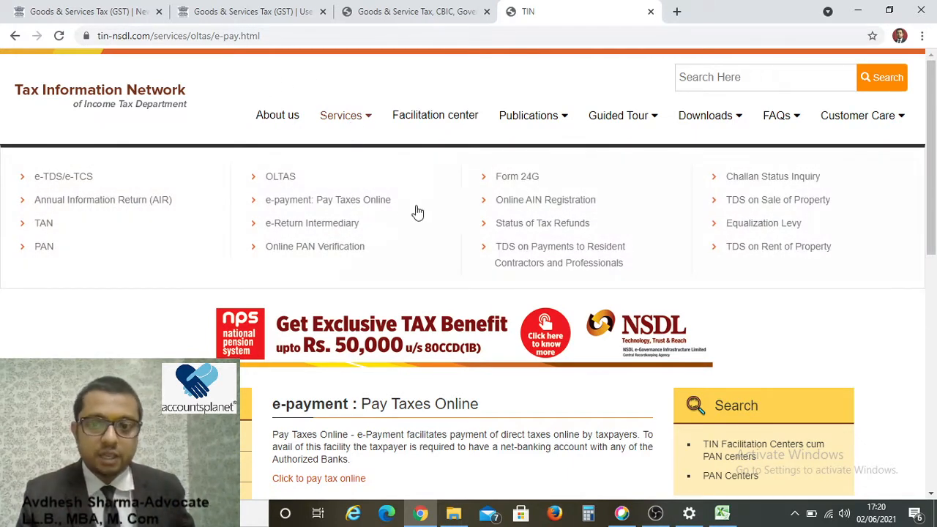
pyautogui.click(766, 210)
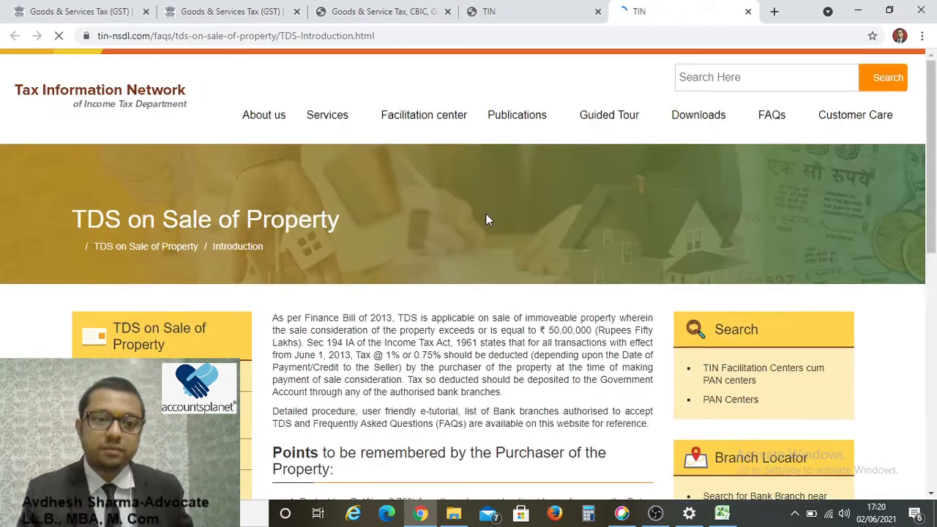
pyautogui.scroll(-3, 192, 320)
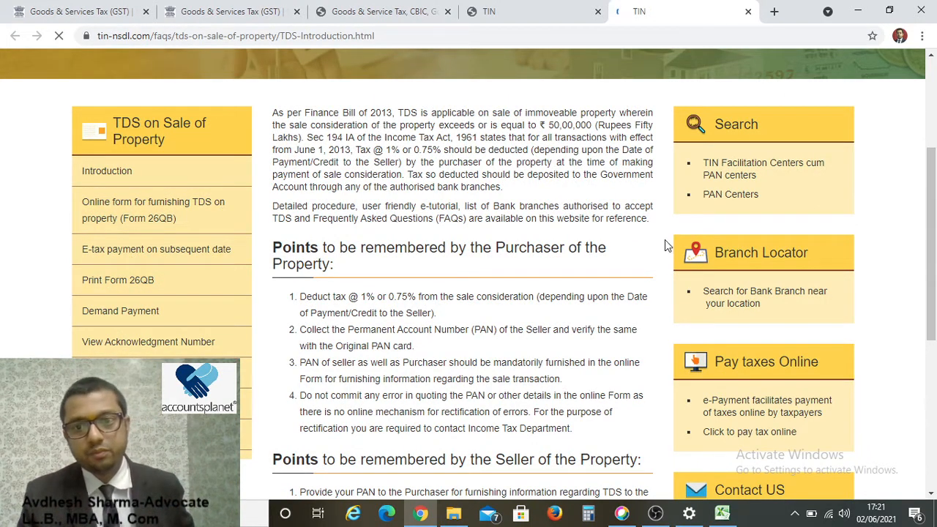
pyautogui.scroll(-1, 646, 254)
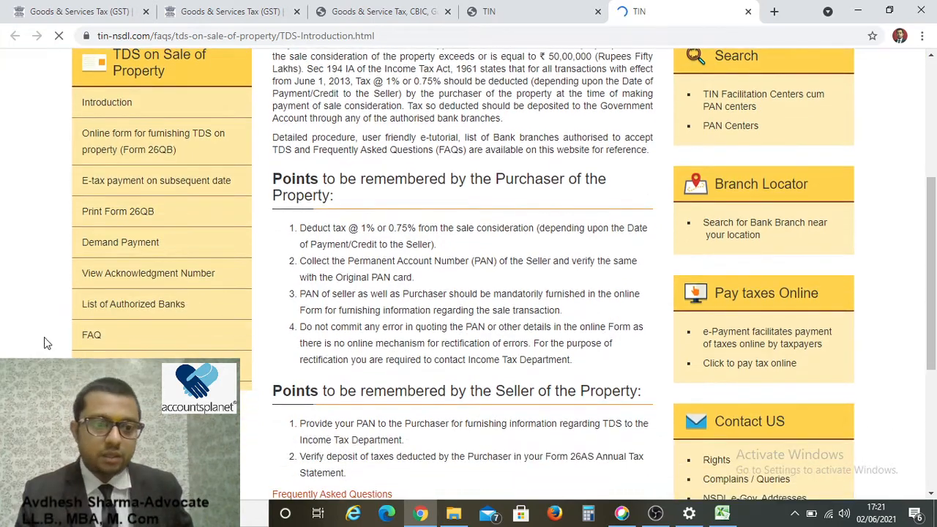
pyautogui.scroll(2, 153, 333)
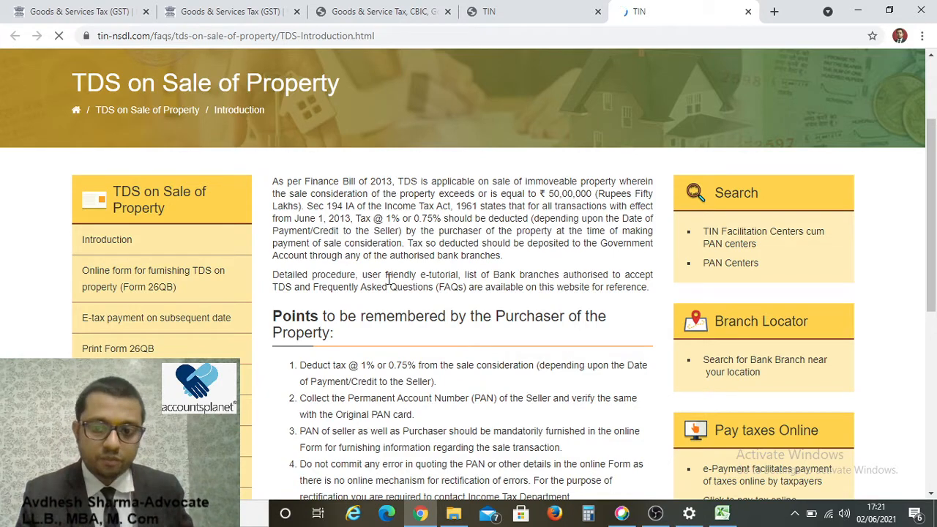
pyautogui.scroll(-1, 388, 279)
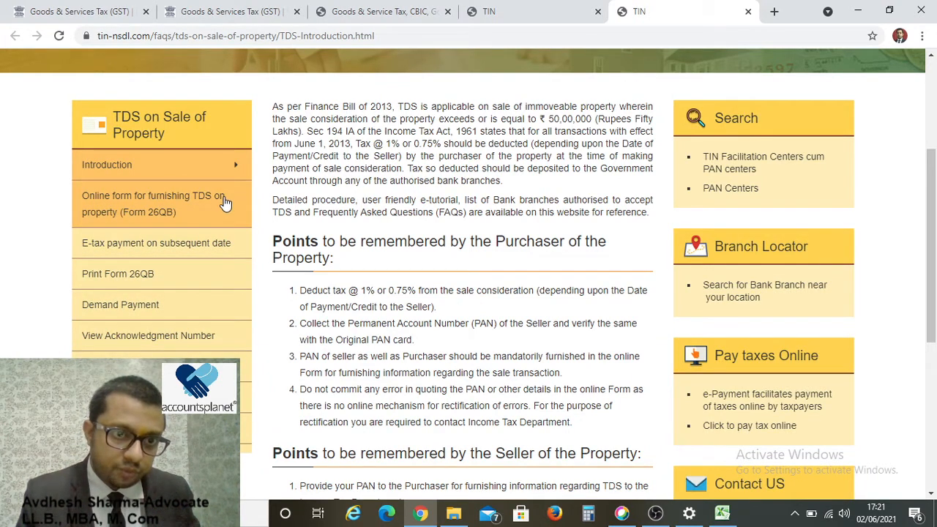
# Open the online Form 26QB and proceed with TDS on Property (Form 26QB).
pyautogui.click(163, 207)
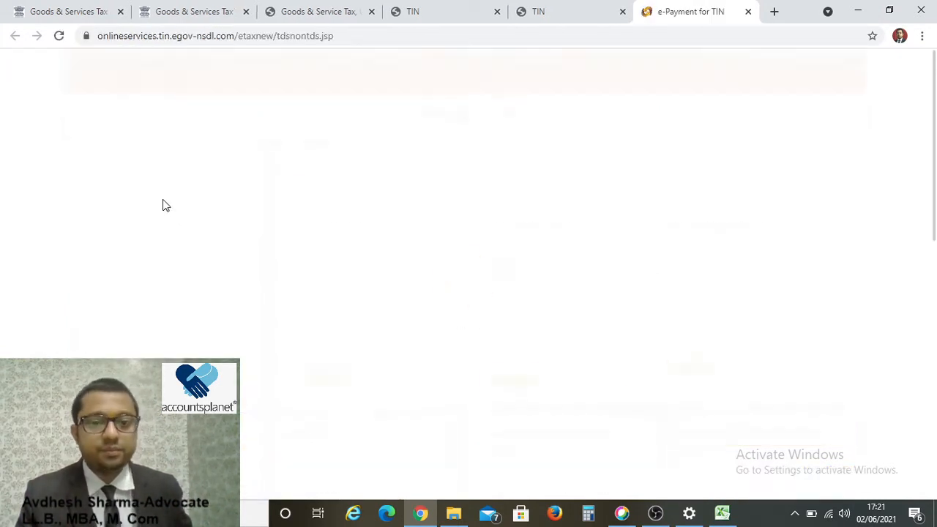
pyautogui.scroll(-8, 368, 313)
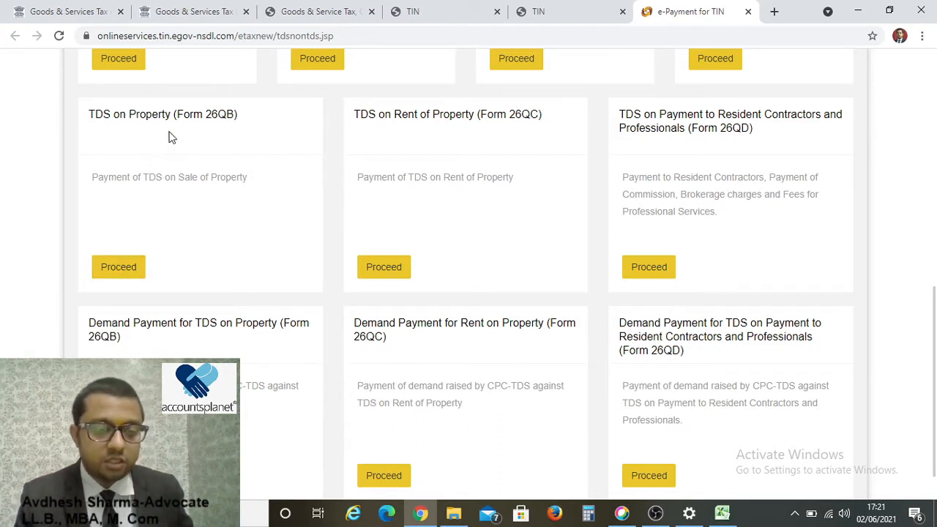
pyautogui.click(115, 266)
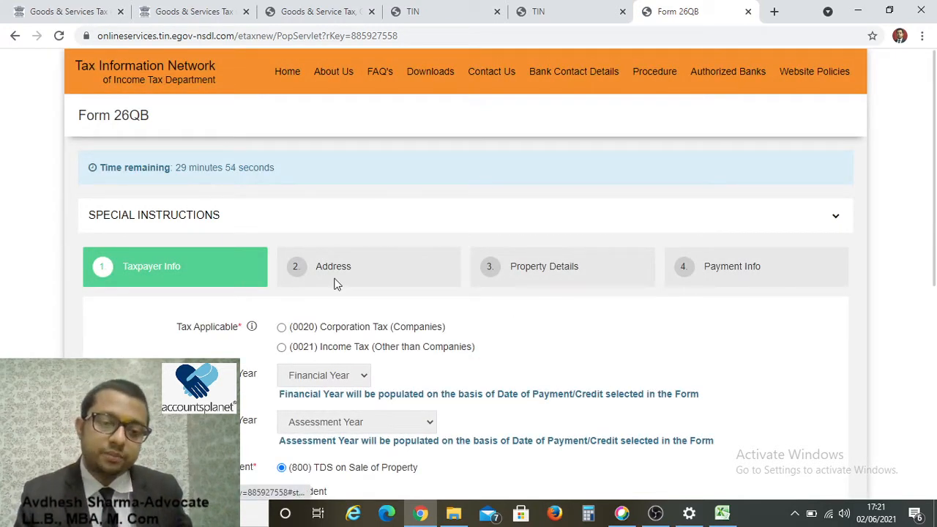
# Choose (0021) Income Tax (Other than Companies) as tax applicable and mark the seller Resident.
pyautogui.scroll(-2, 335, 282)
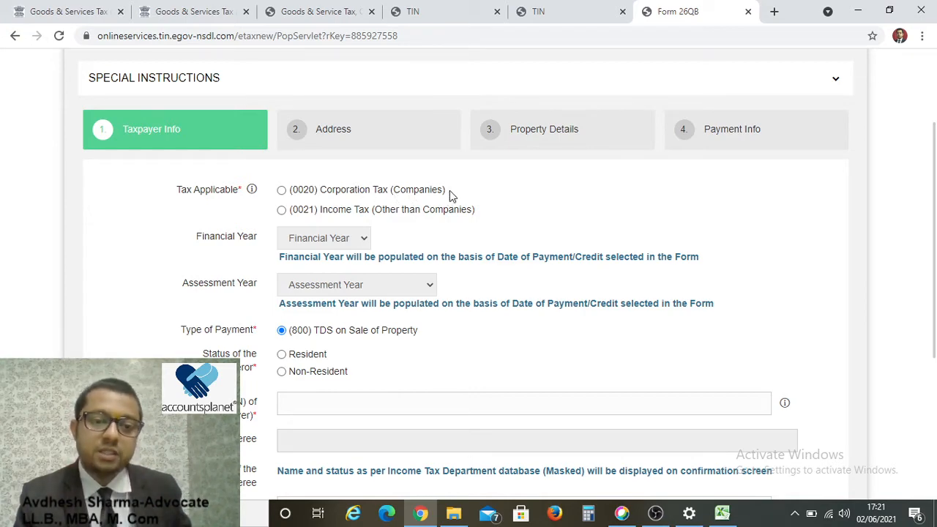
pyautogui.click(281, 210)
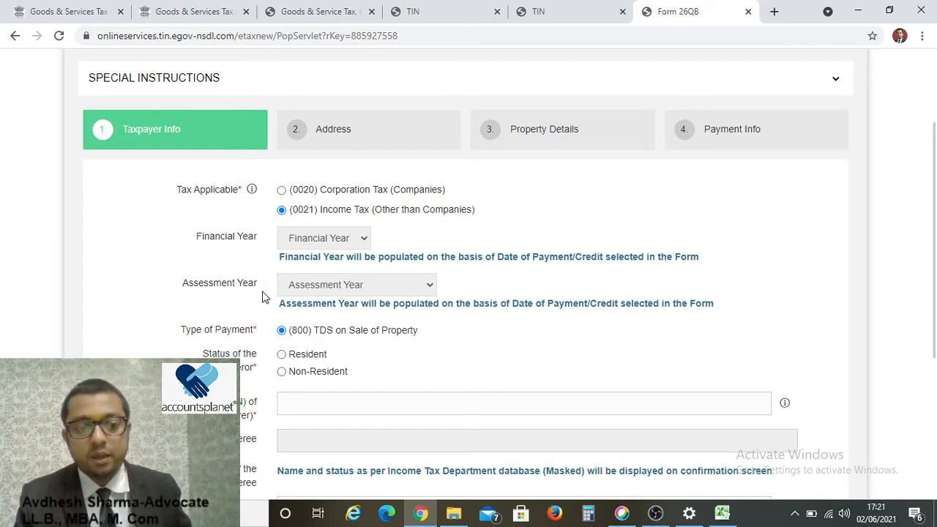
pyautogui.scroll(-2, 265, 297)
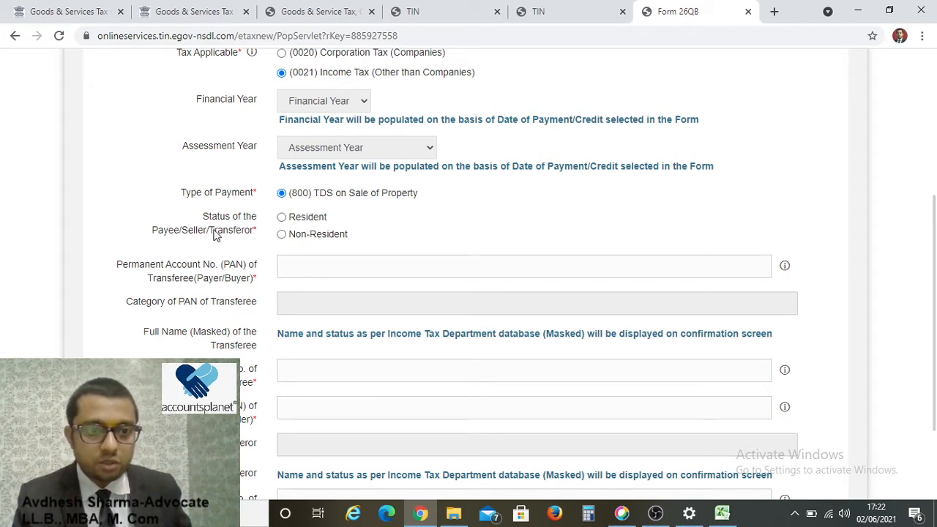
pyautogui.click(282, 218)
pyautogui.scroll(-2, 289, 295)
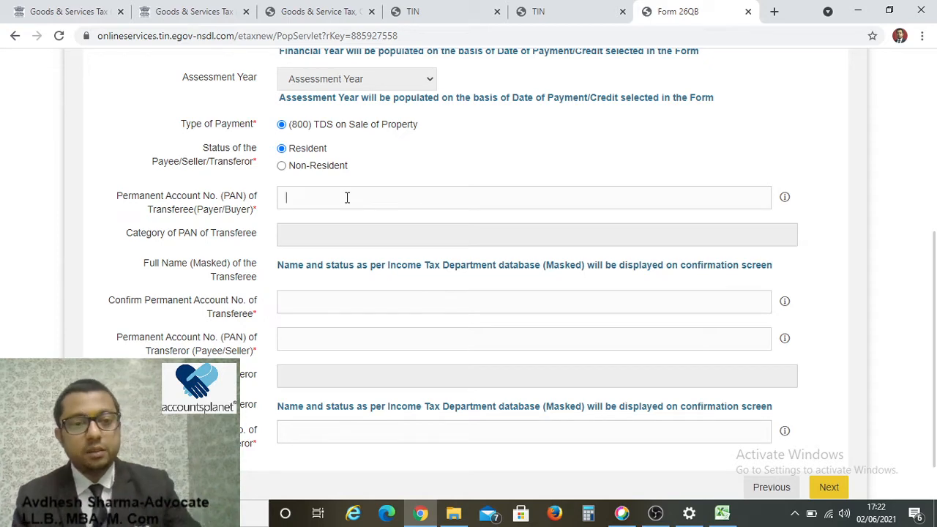
# Paste the buyer's PAN from the spreadsheet and retype it in the confirm field.
pyautogui.hotkey('alt', 'Tab')
pyautogui.press('Tab')
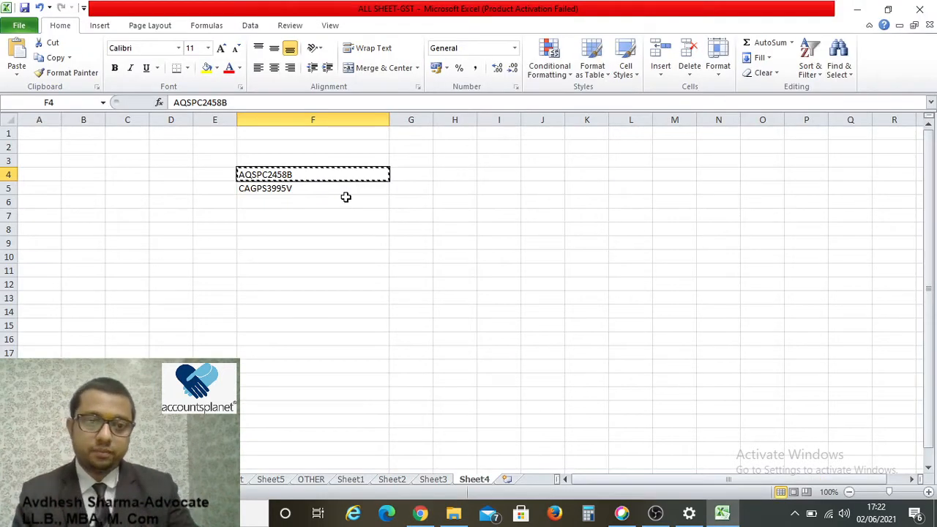
pyautogui.hotkey('alt', 'Tab')
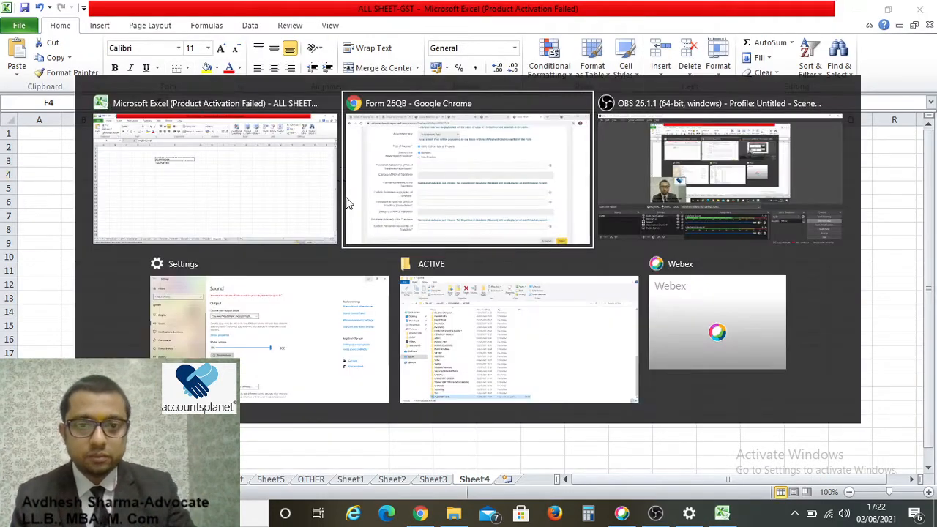
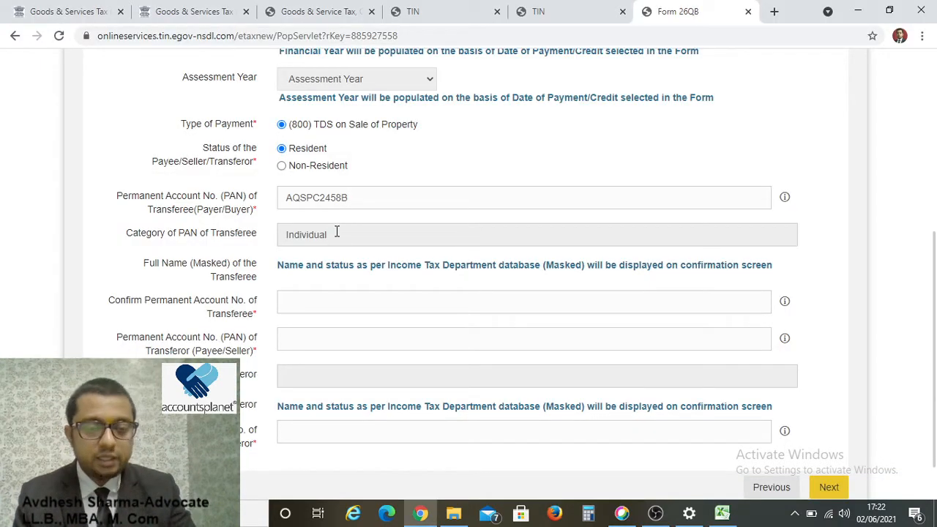
pyautogui.press('Tab')
pyautogui.press('Tab')
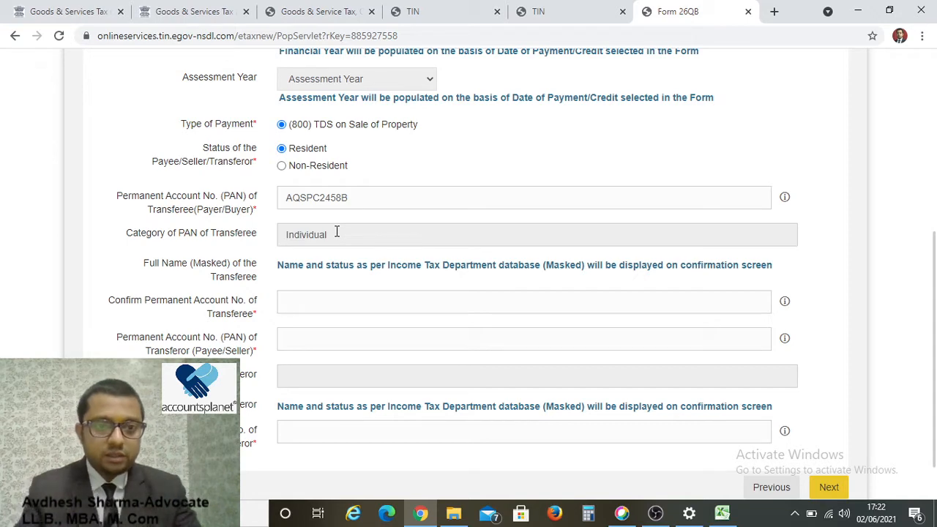
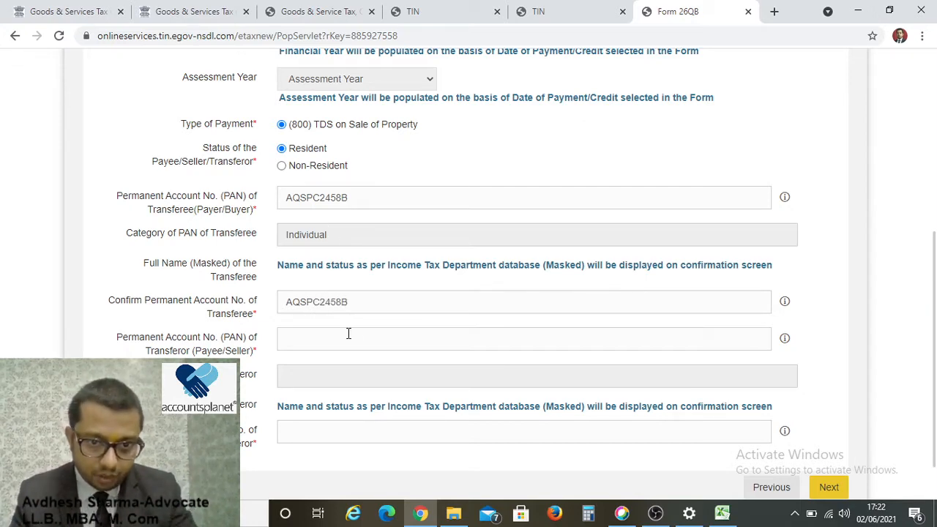
pyautogui.scroll(-2, 369, 360)
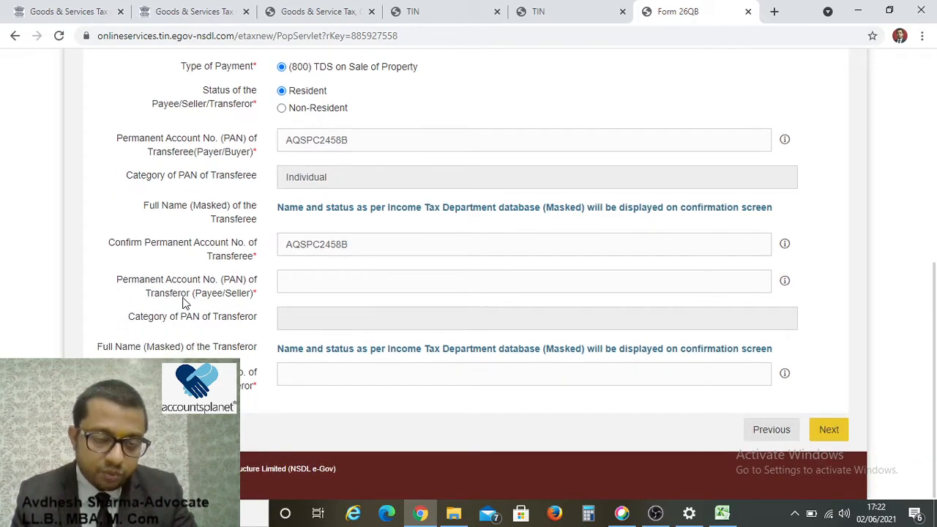
# Copy the seller's PAN from cell F5, paste it, and retype it to confirm.
pyautogui.click(341, 281)
pyautogui.hotkey('alt', 'Tab')
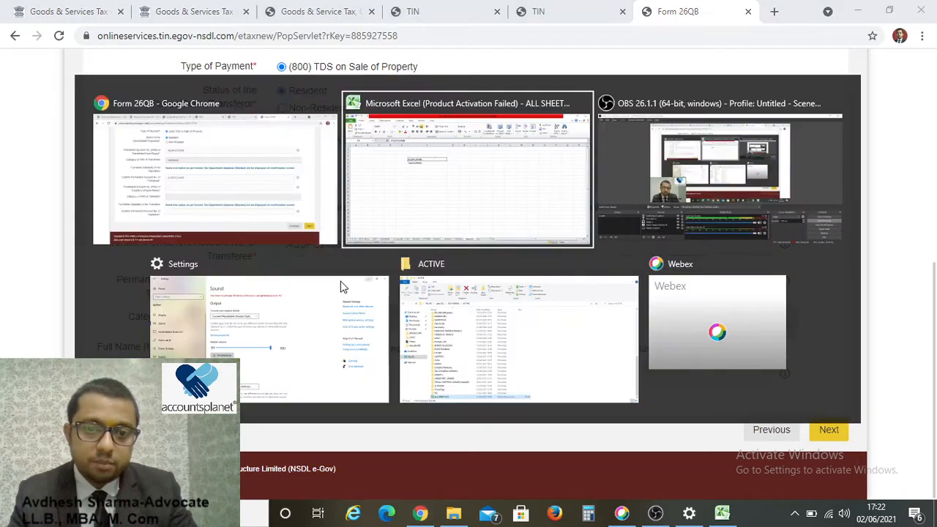
pyautogui.press('Down')
pyautogui.hotkey('ctrl', 'c')
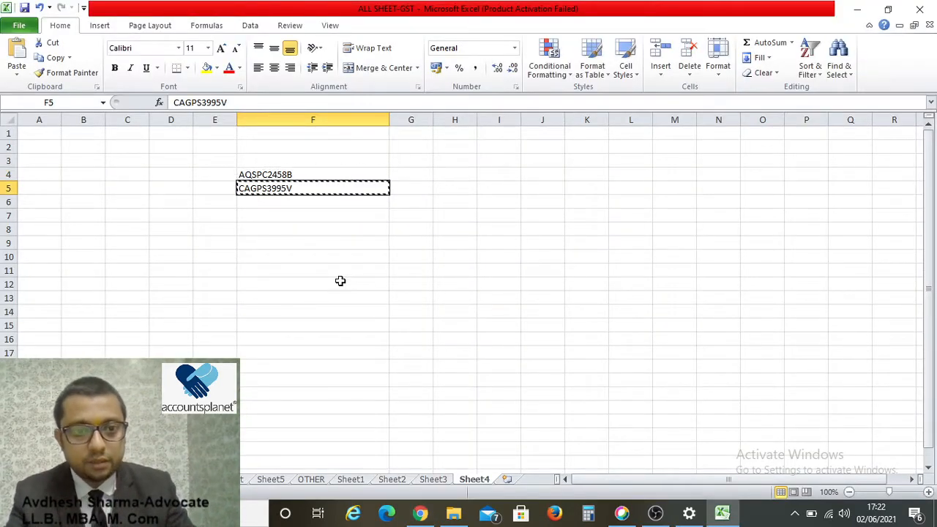
pyautogui.hotkey('alt', 'Tab')
pyautogui.hotkey('ctrl', 'v')
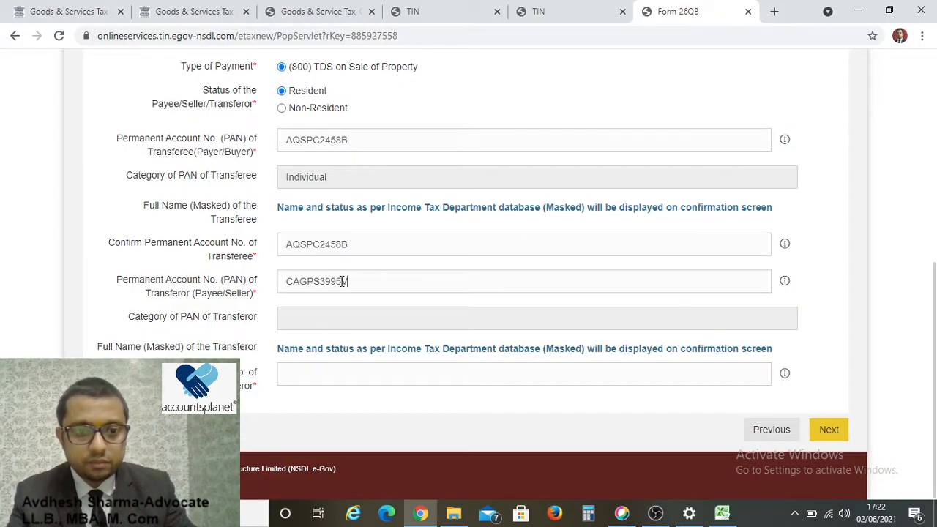
pyautogui.press('Tab')
pyautogui.press('Tab')
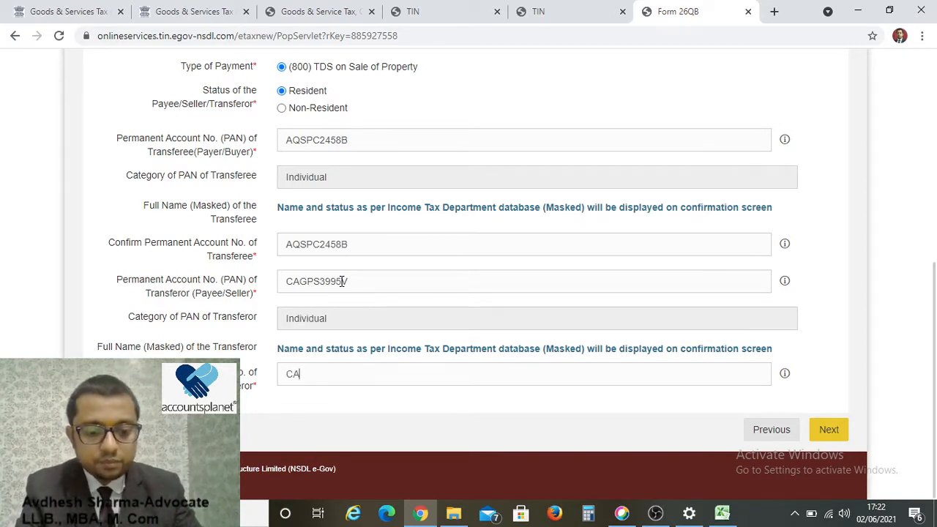
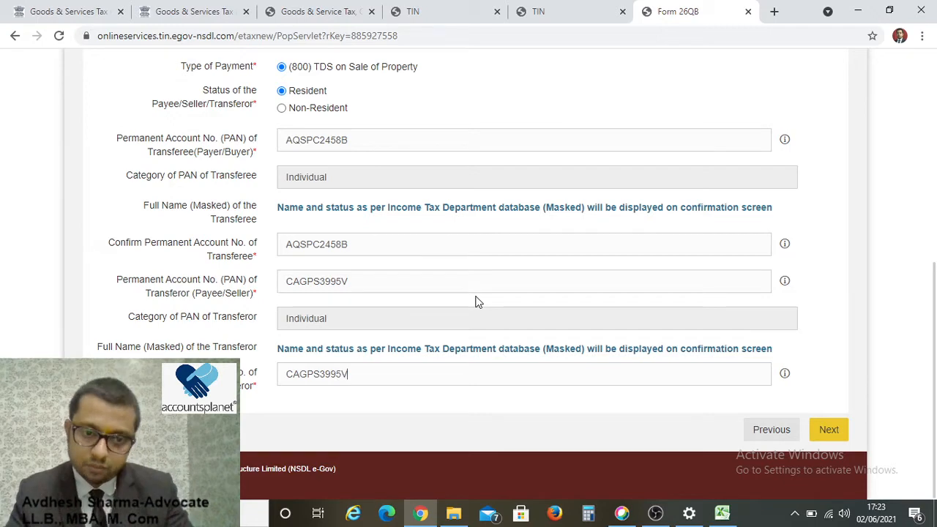
# On the address step, enter the buyer's premises, state Uttar Pradesh and pin code.
pyautogui.click(831, 433)
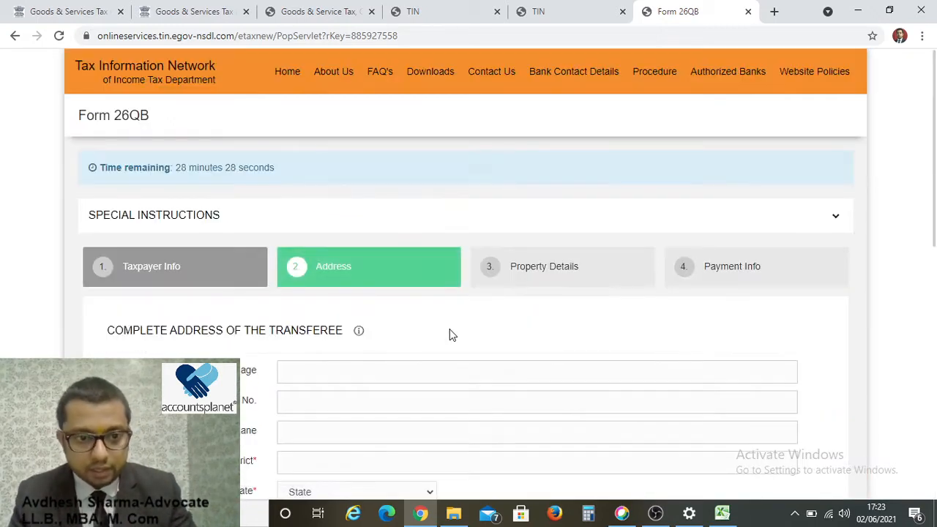
pyautogui.scroll(-2, 504, 366)
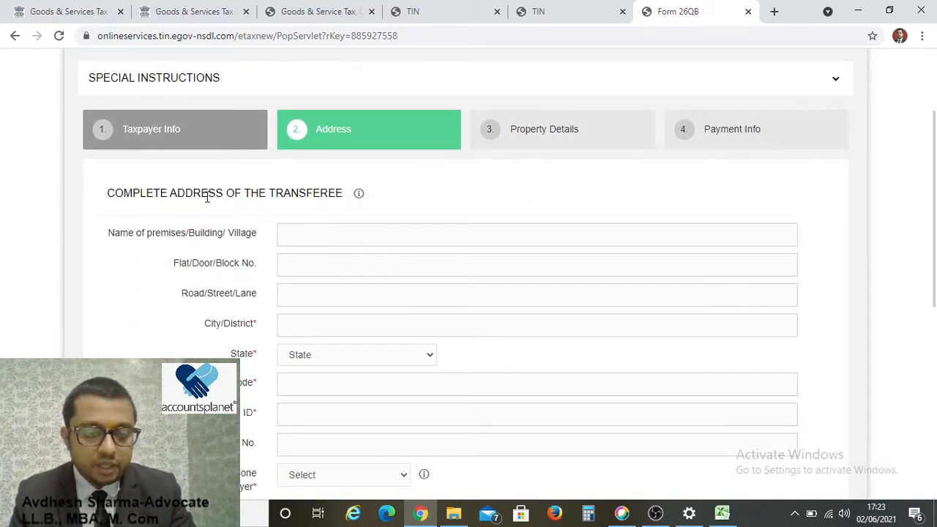
pyautogui.moveTo(364, 196)
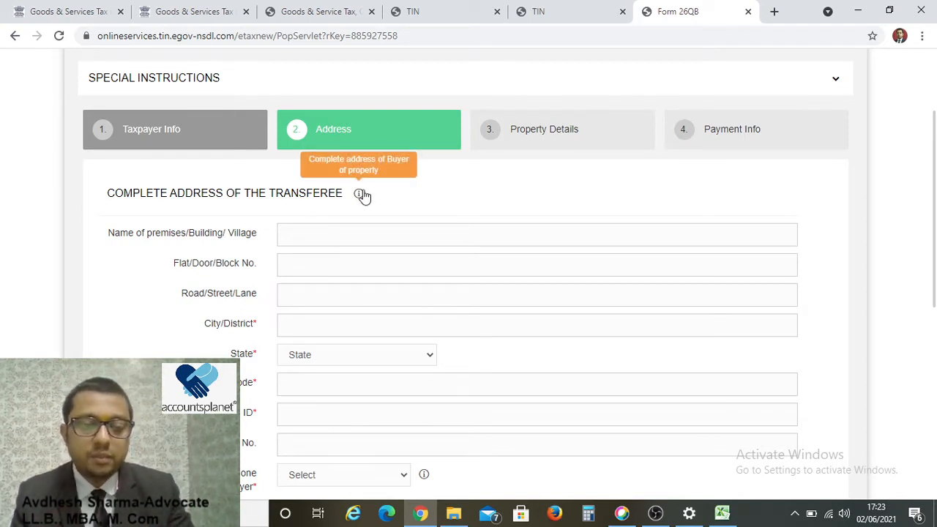
pyautogui.click(332, 228)
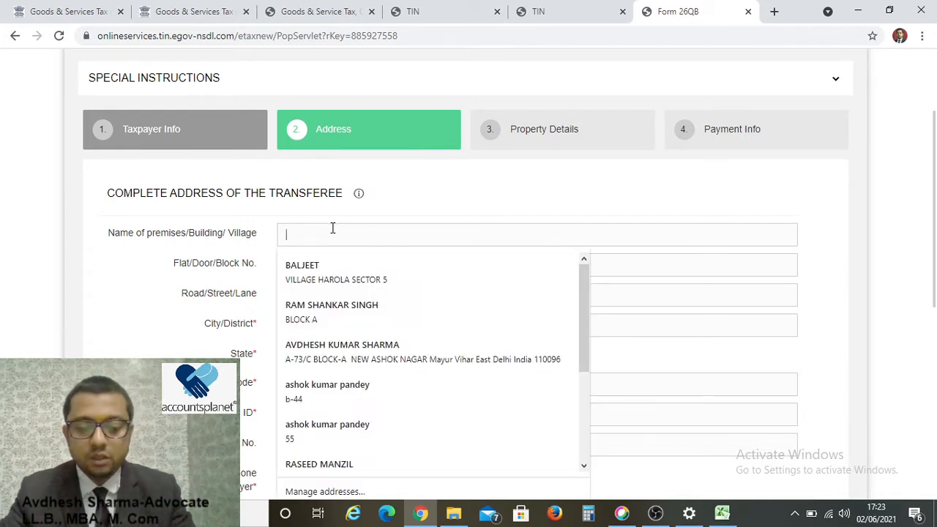
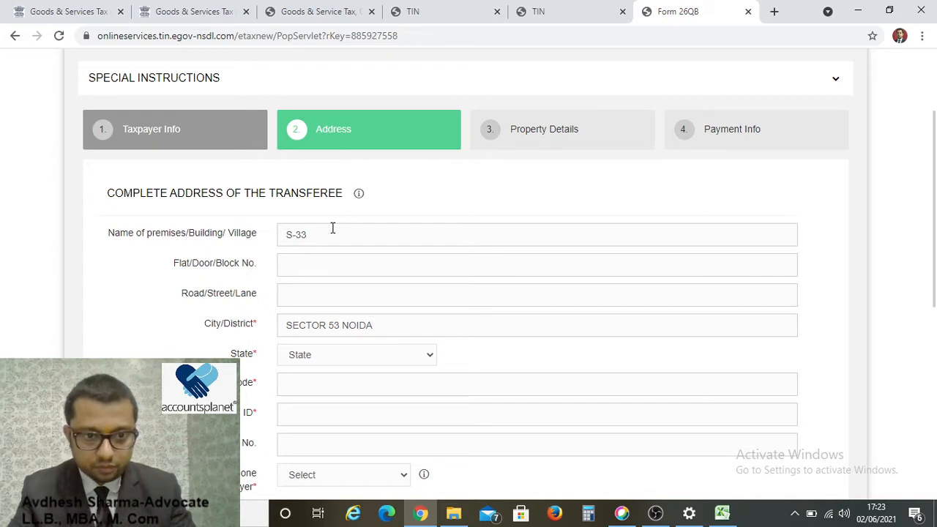
pyautogui.press('Tab')
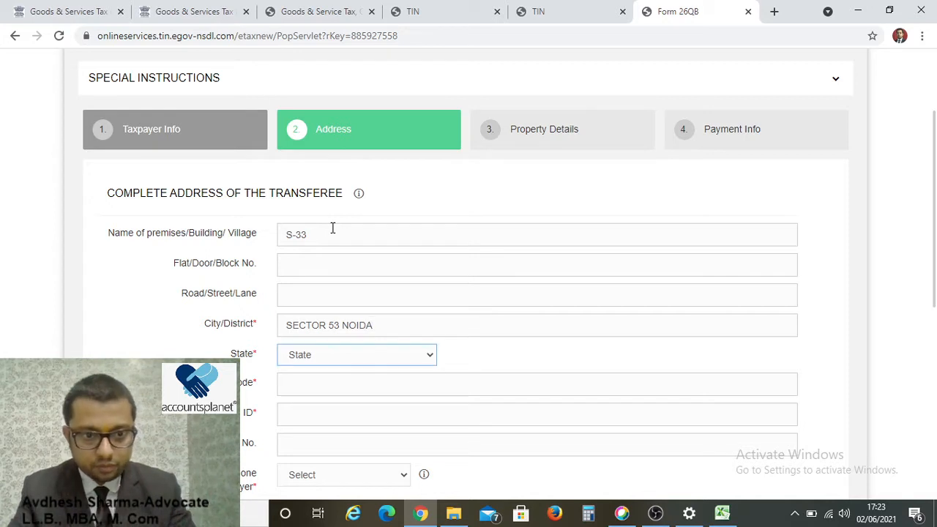
pyautogui.press('u')
pyautogui.press('Tab')
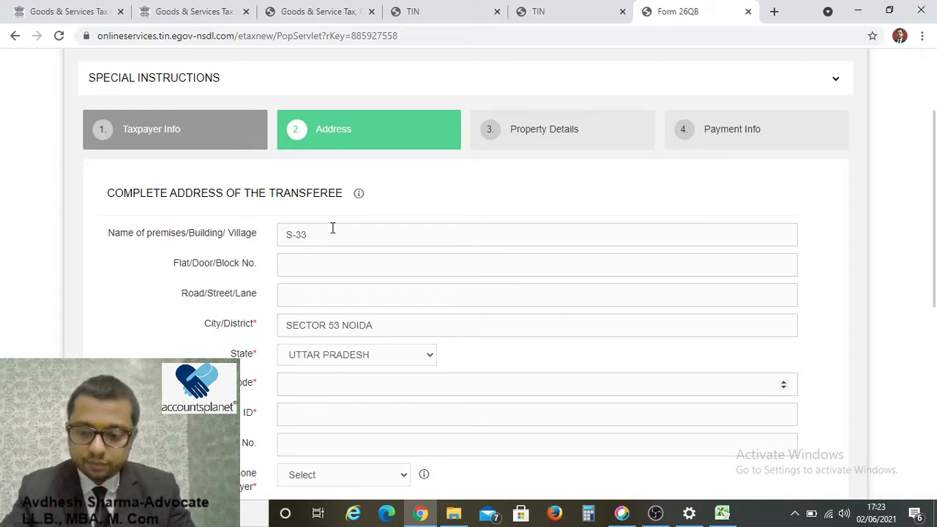
pyautogui.write('201301')
pyautogui.press('Tab')
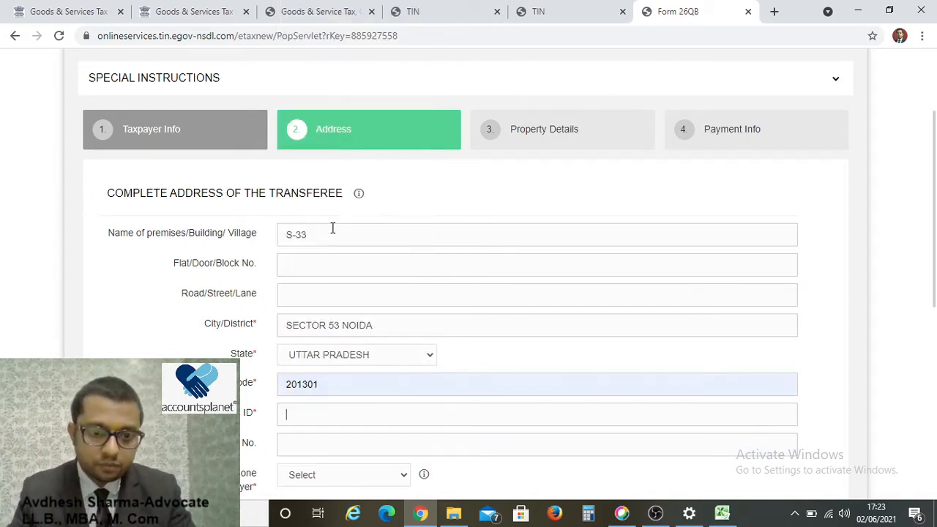
# Fill in the buyer's e-mail address and answer No to more than one buyer.
pyautogui.scroll(2, 344, 278)
pyautogui.scroll(-3, 356, 309)
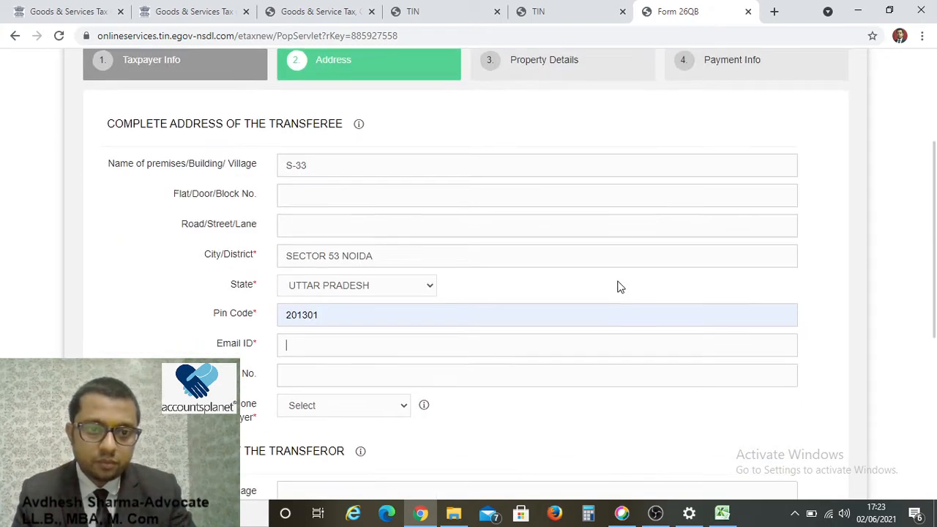
pyautogui.scroll(-2, 617, 287)
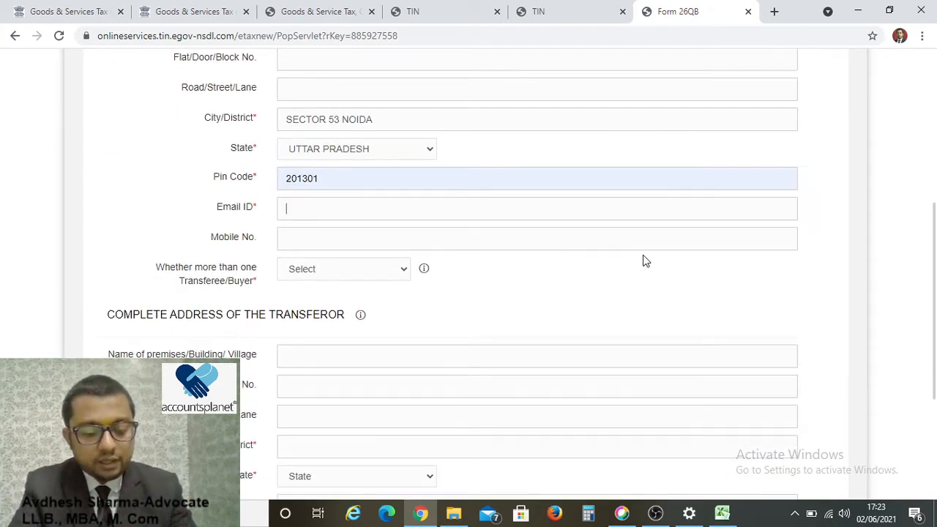
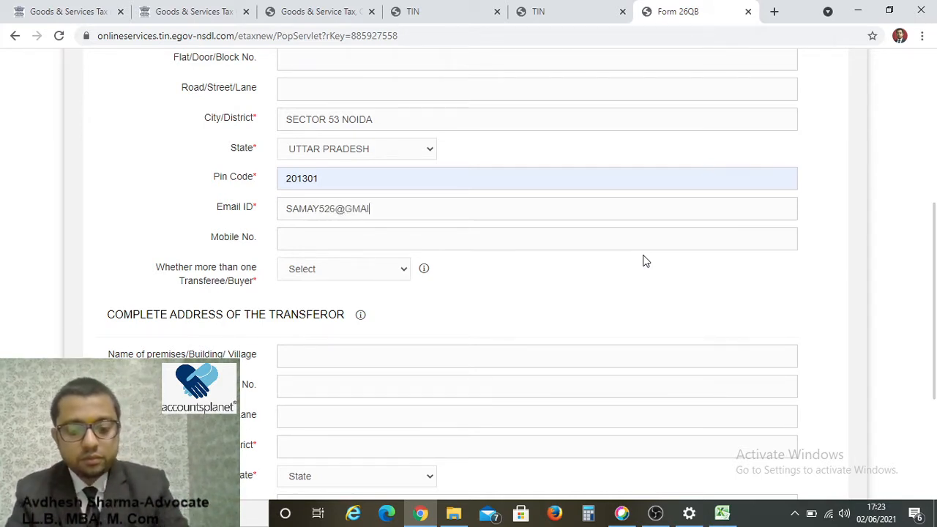
pyautogui.press('Tab')
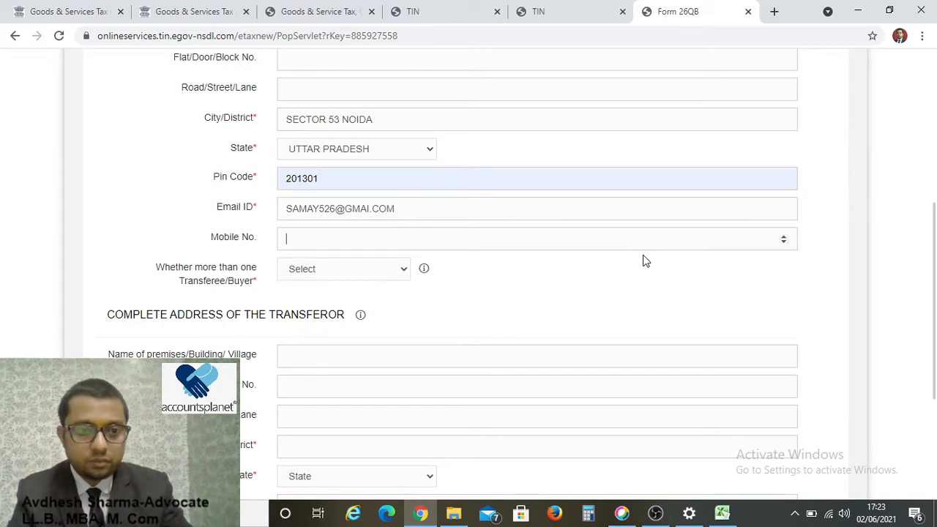
pyautogui.press('Tab')
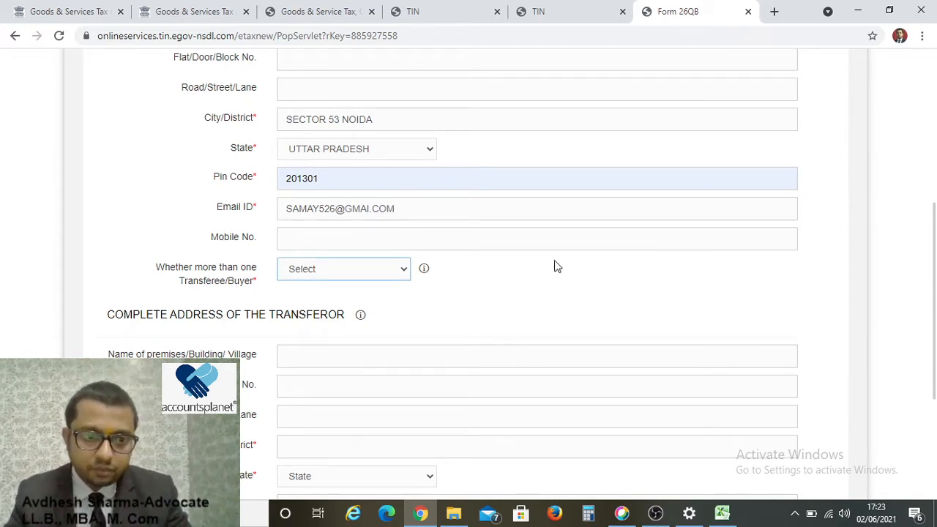
pyautogui.click(342, 271)
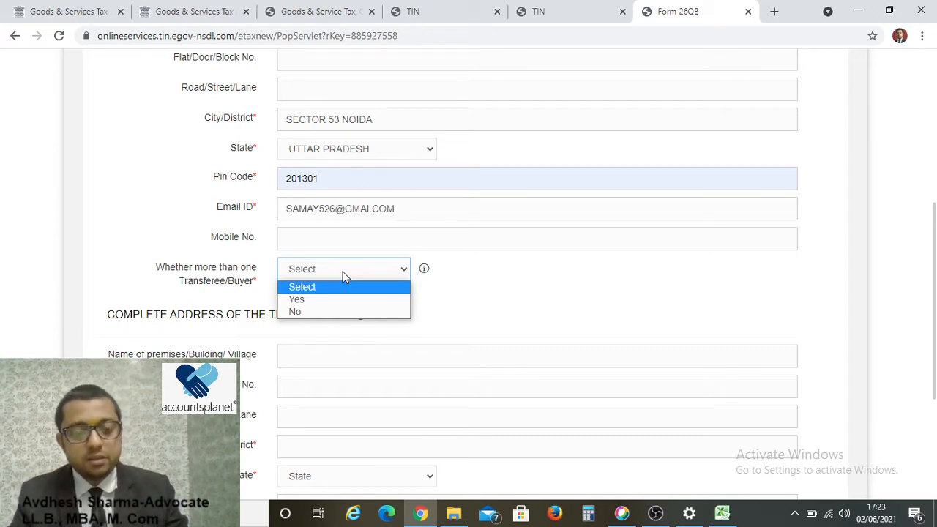
pyautogui.click(311, 314)
pyautogui.scroll(-2, 301, 317)
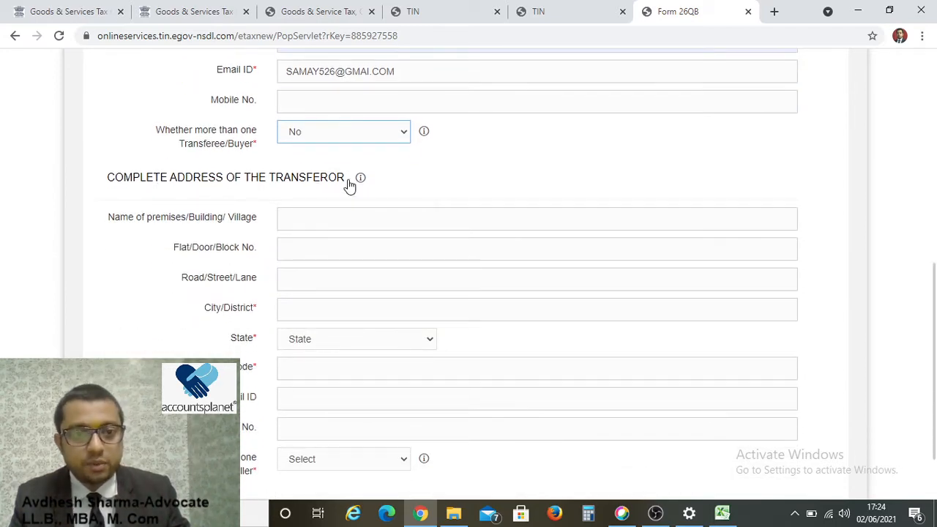
# Enter the seller's premises, city G B NAGAR, state Uttar Pradesh and pin code; answer No to multiple sellers.
pyautogui.click(348, 218)
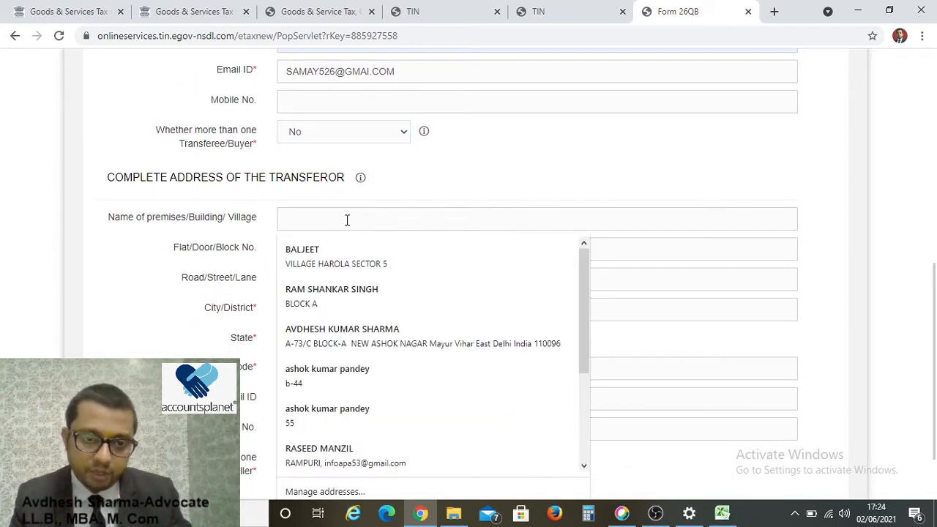
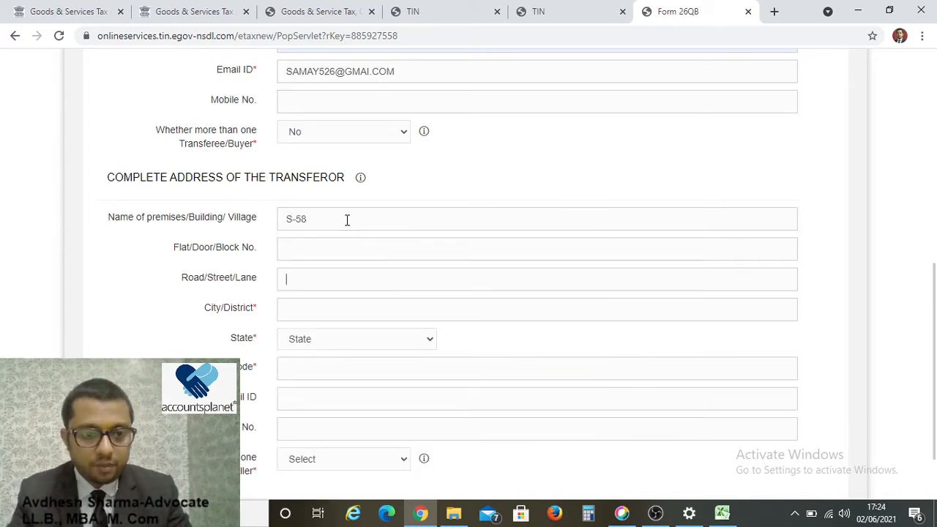
pyautogui.press('Tab')
pyautogui.press('Tab')
pyautogui.press('Tab')
pyautogui.write('G B NAGAR')
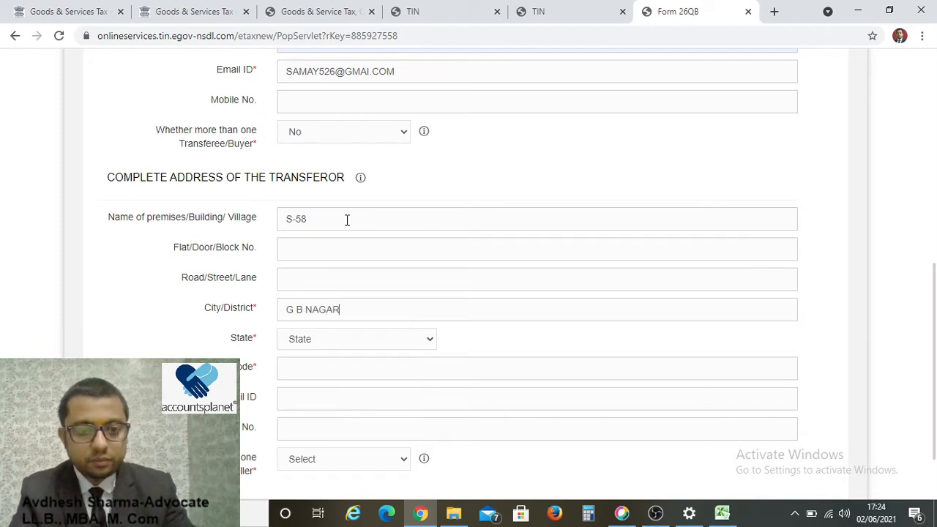
pyautogui.press('Tab')
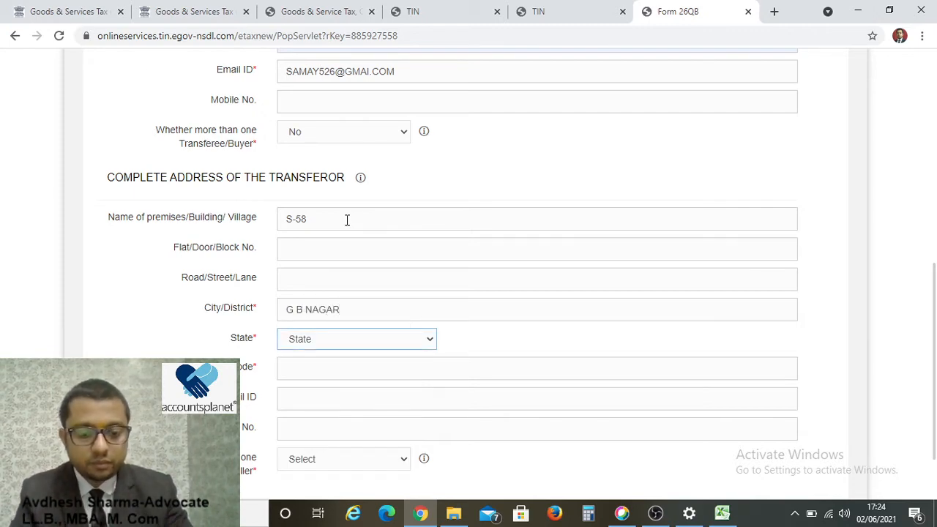
pyautogui.press('u')
pyautogui.press('Tab')
pyautogui.write('201')
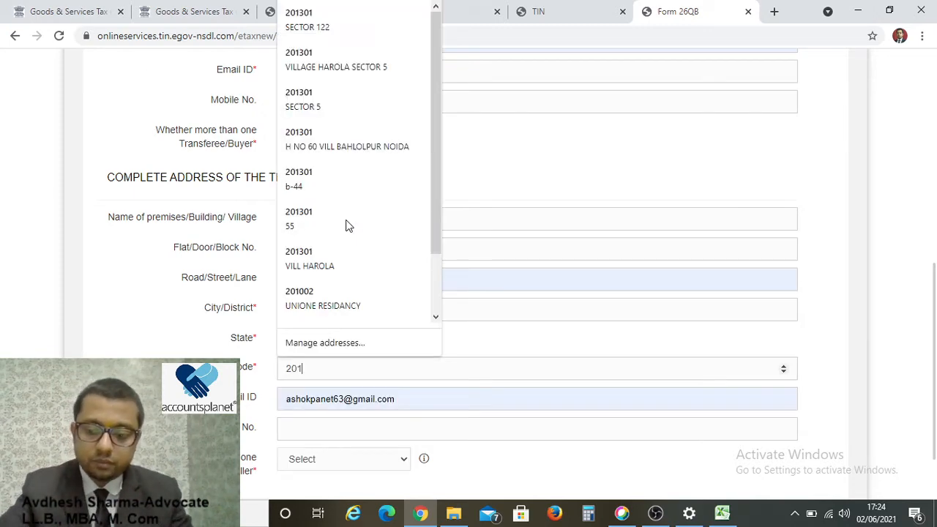
pyautogui.write('301')
pyautogui.press('Tab')
pyautogui.scroll(-2, 314, 320)
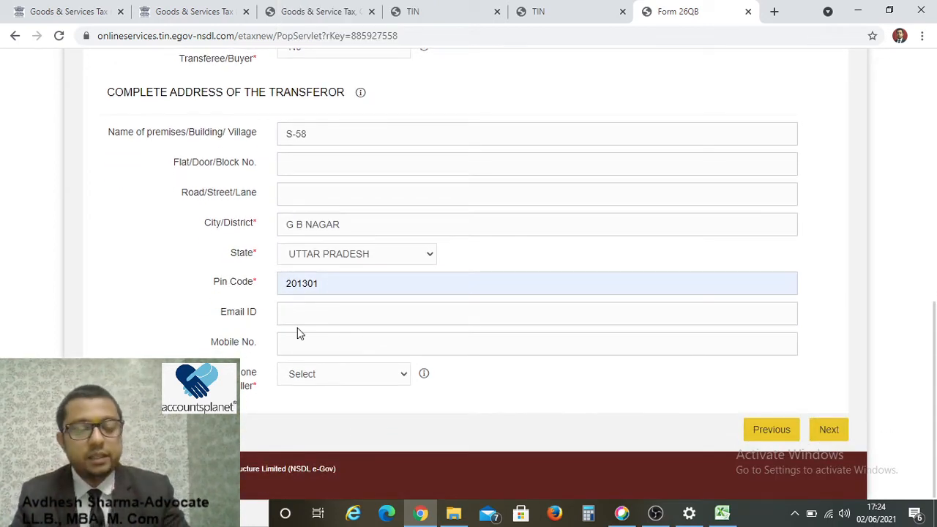
pyautogui.click(346, 375)
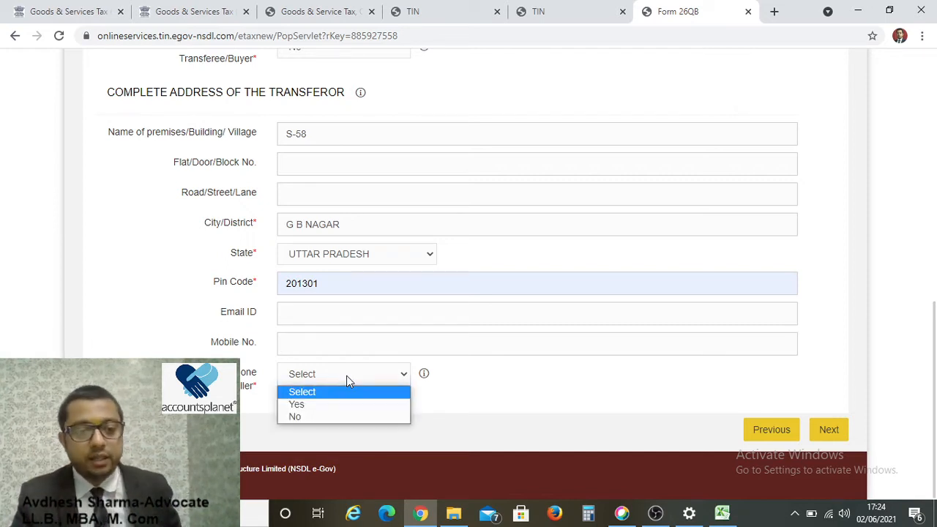
pyautogui.click(296, 416)
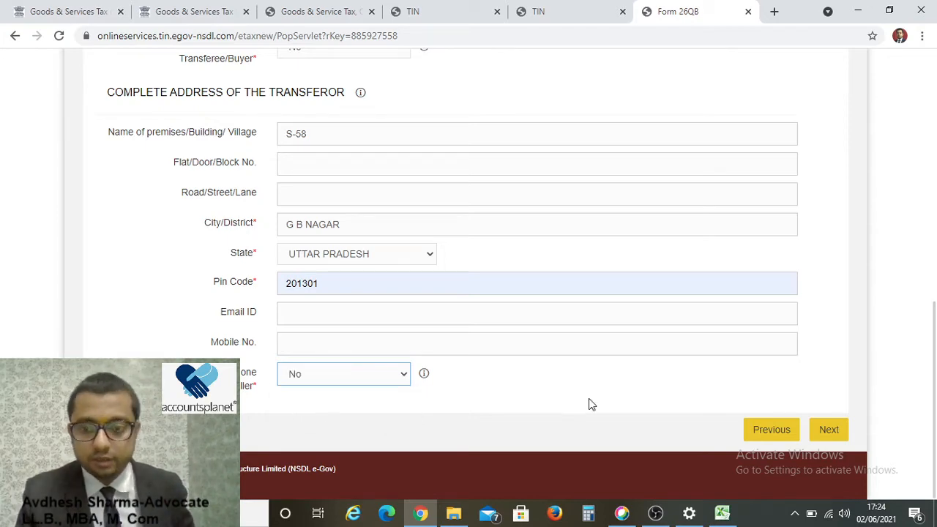
# Set property type to Land and enter its premises, city, state Uttar Pradesh and pin code.
pyautogui.click(828, 429)
pyautogui.scroll(-3, 412, 371)
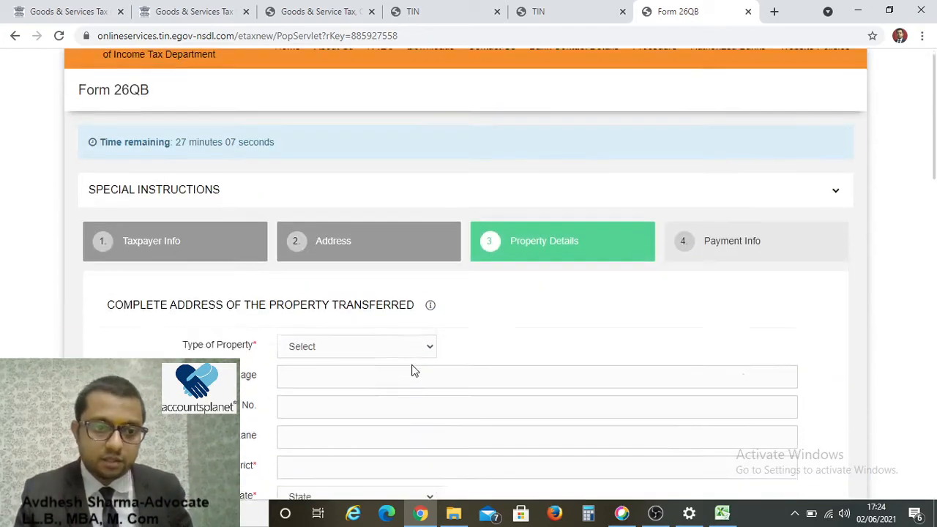
pyautogui.click(325, 168)
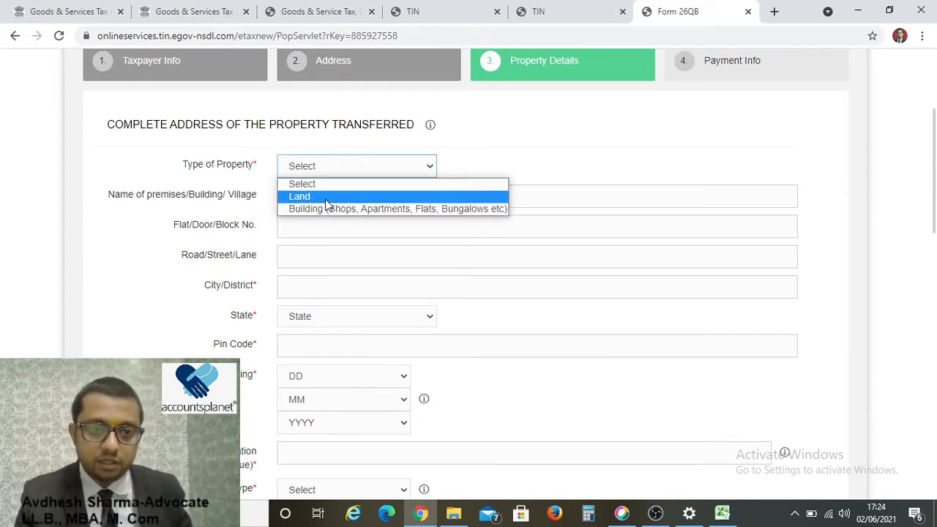
pyautogui.click(302, 197)
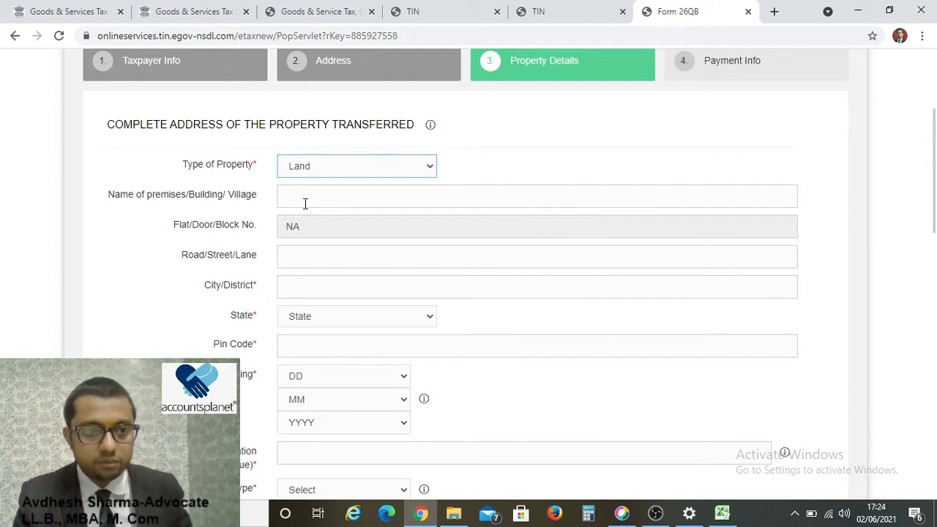
pyautogui.click(304, 203)
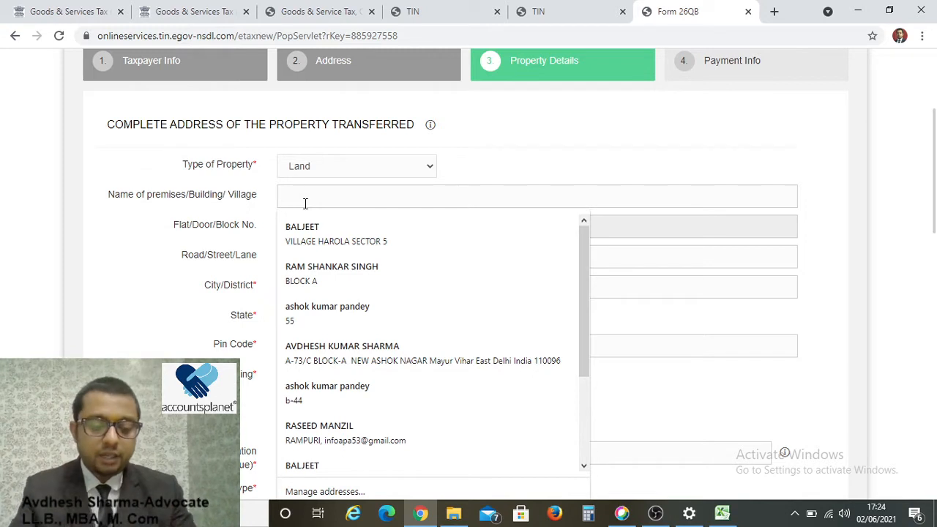
pyautogui.write('NOIDA')
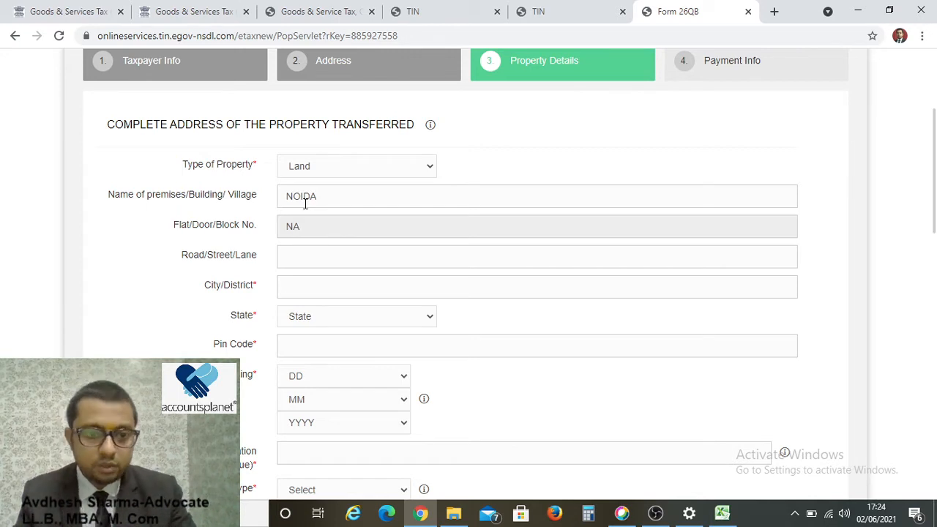
pyautogui.write('G B NAGAR')
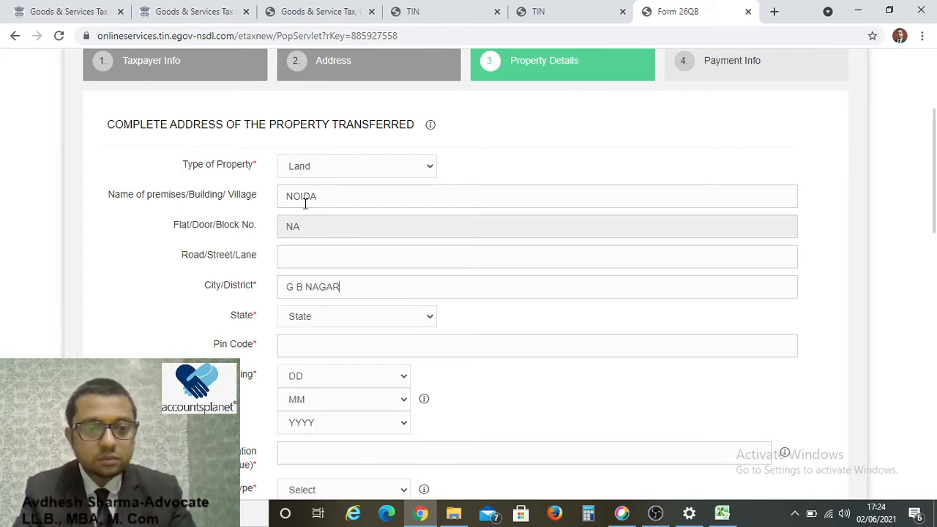
pyautogui.press('Tab')
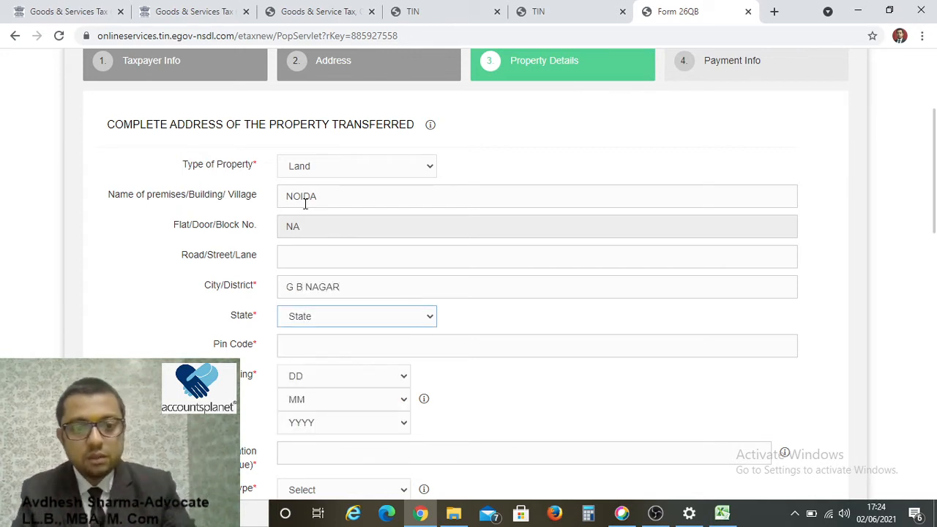
pyautogui.press('u')
pyautogui.press('Tab')
pyautogui.write('201301')
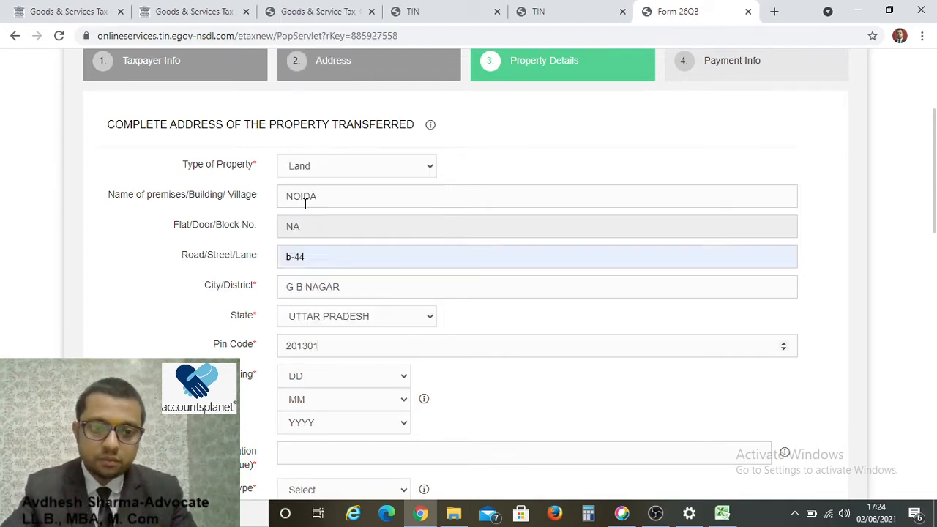
pyautogui.press('Tab')
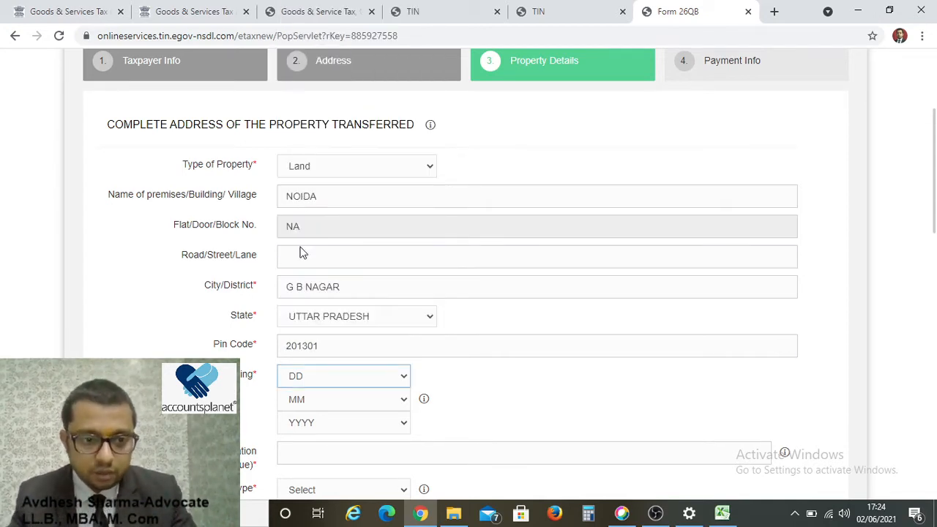
pyautogui.scroll(-2, 296, 252)
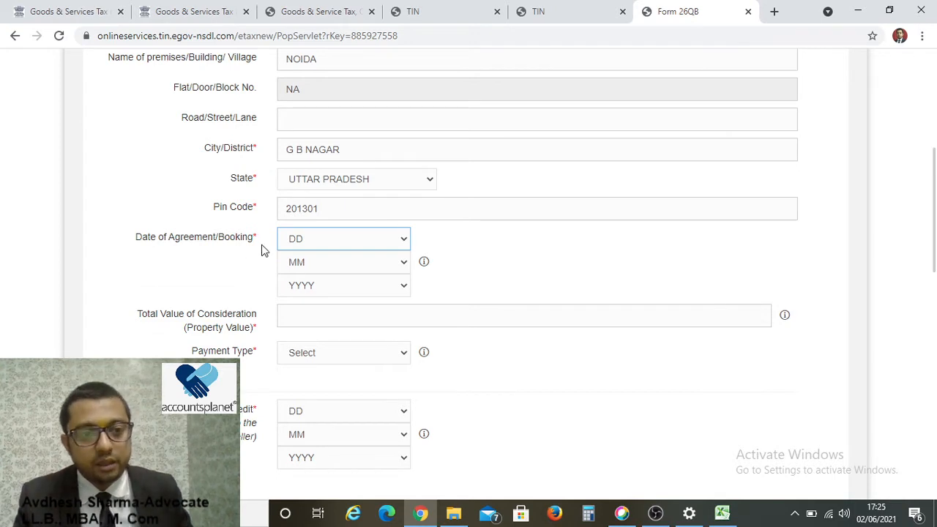
# Set the agreement date to 6 May 2021.
pyautogui.click(324, 242)
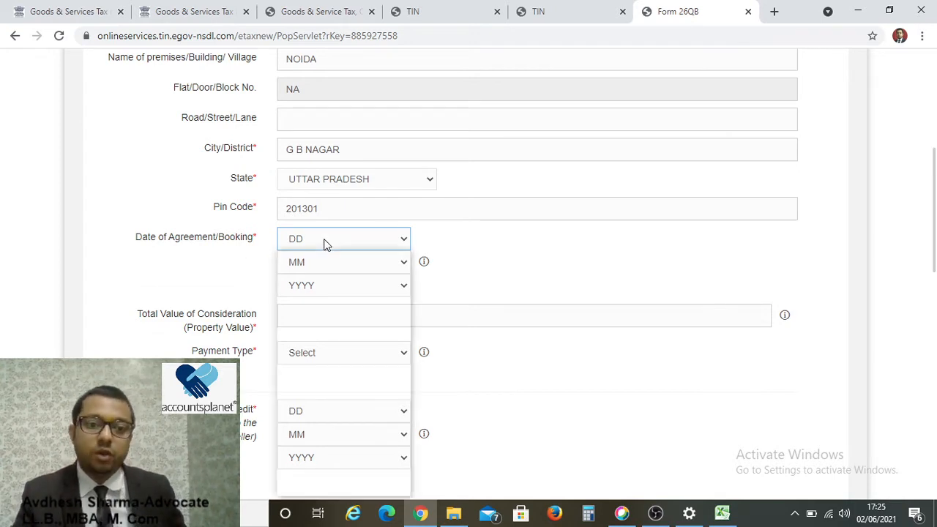
pyautogui.click(331, 331)
pyautogui.click(338, 288)
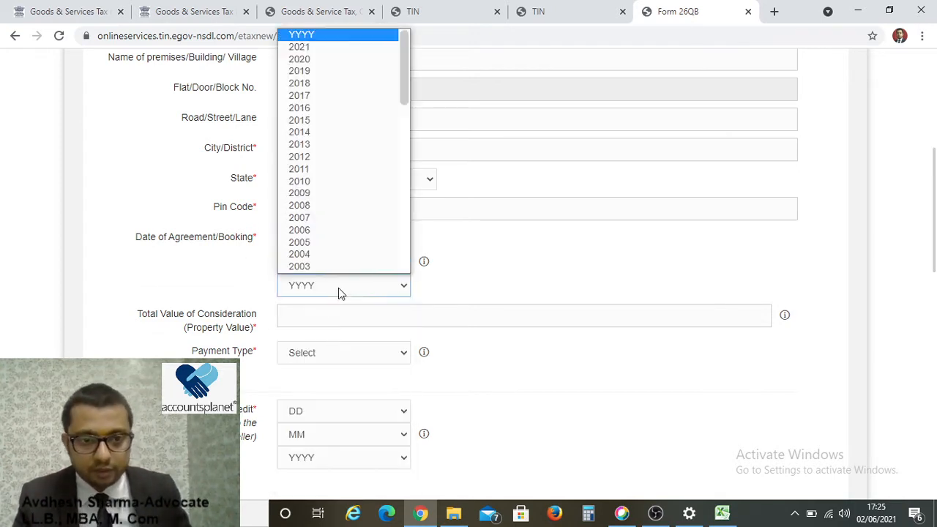
pyautogui.scroll(-2, 347, 276)
pyautogui.click(531, 284)
pyautogui.click(350, 262)
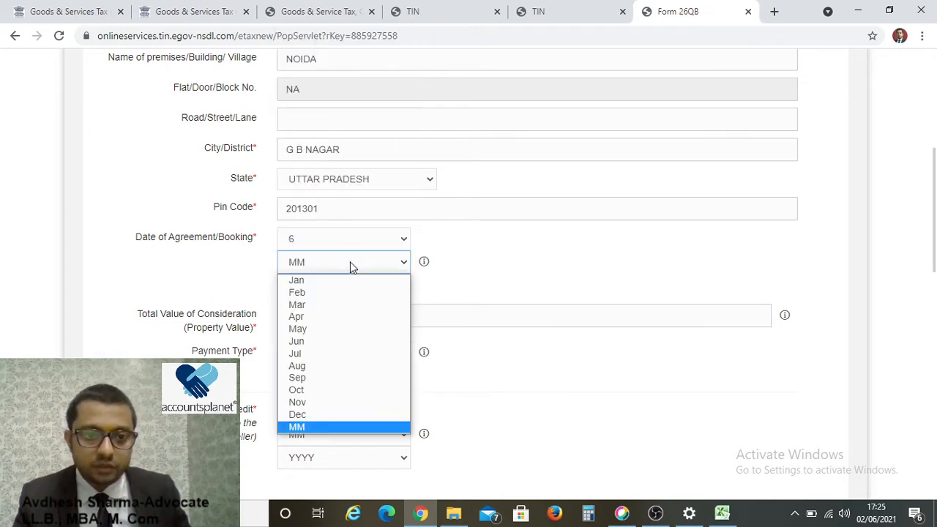
pyautogui.click(337, 329)
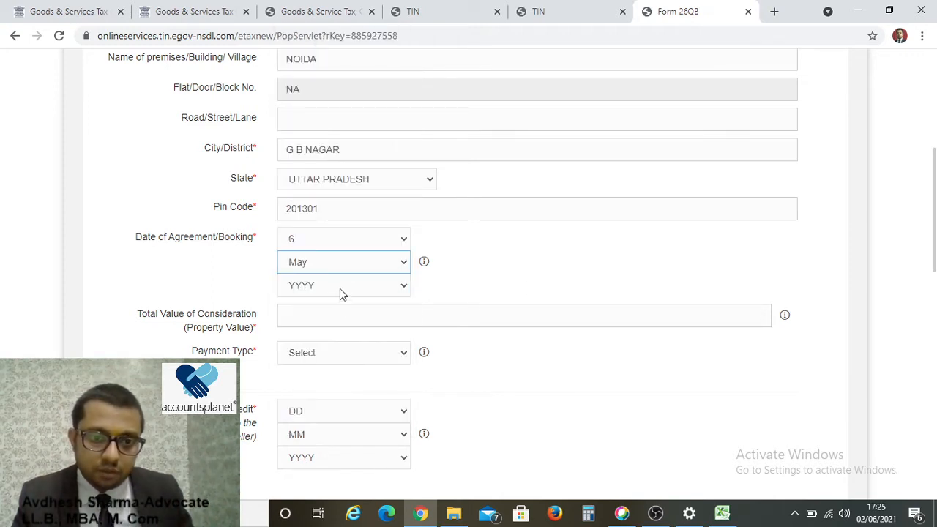
pyautogui.click(339, 287)
pyautogui.click(307, 47)
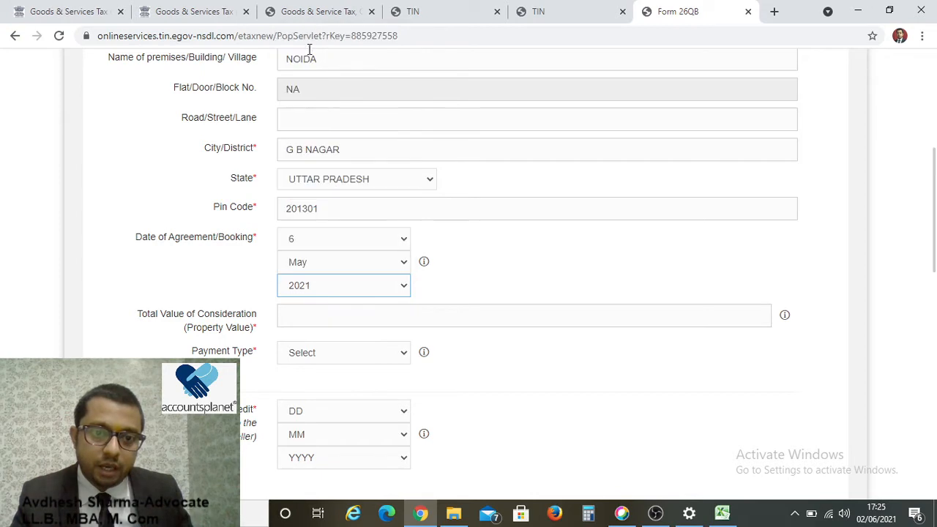
pyautogui.scroll(-2, 397, 307)
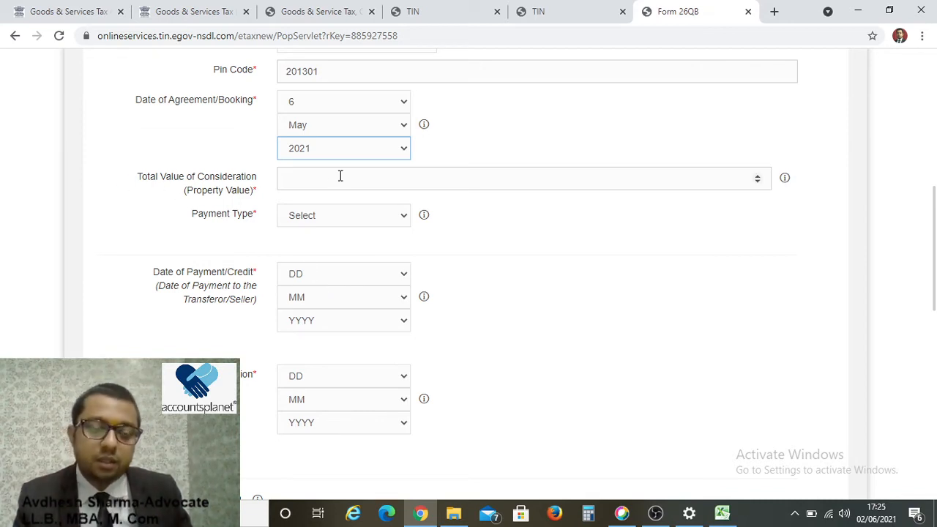
# Enter the total property value and set the payment type to Lumpsum.
pyautogui.click(302, 176)
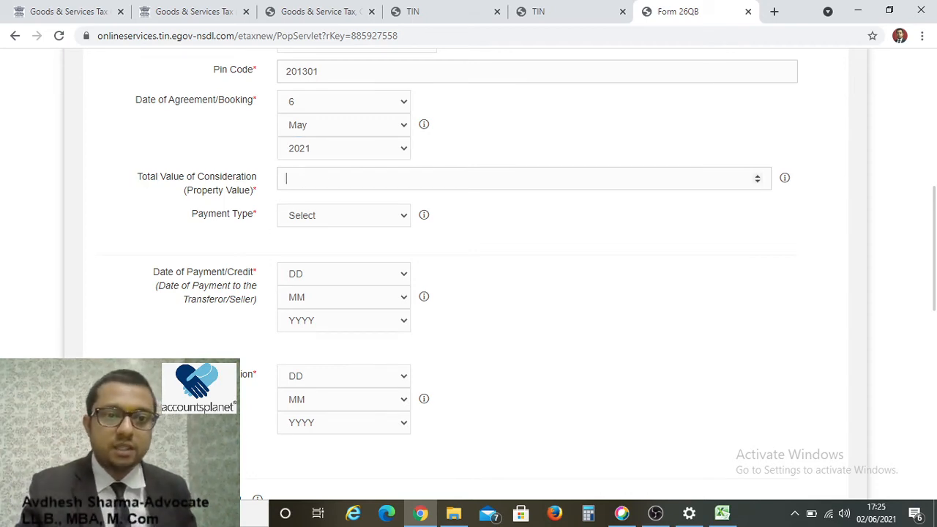
pyautogui.write('7500000')
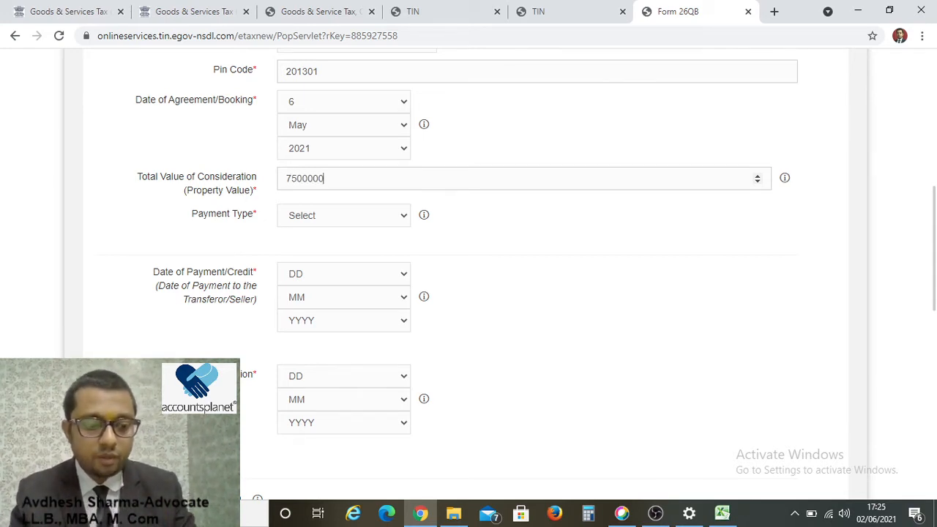
pyautogui.click(350, 220)
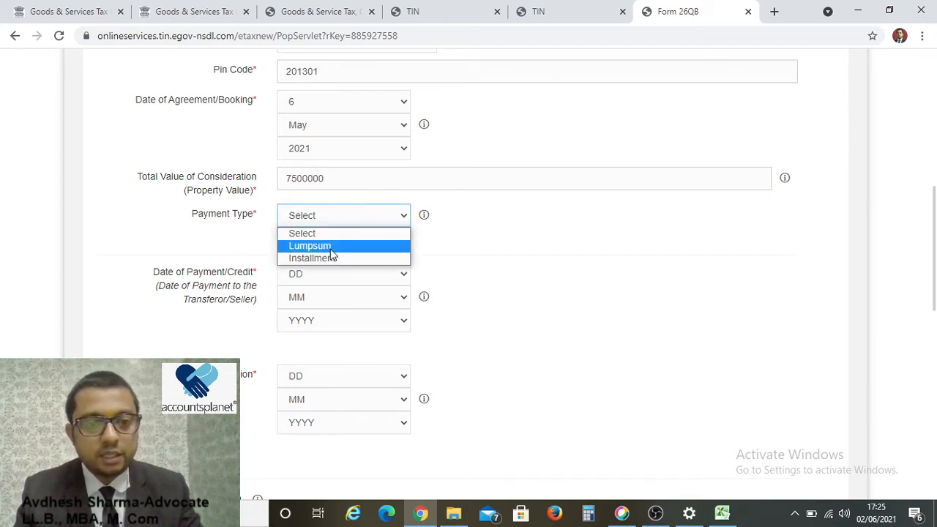
pyautogui.click(339, 245)
# Set the Date of Payment/Credit to 6 May 2021.
pyautogui.click(349, 277)
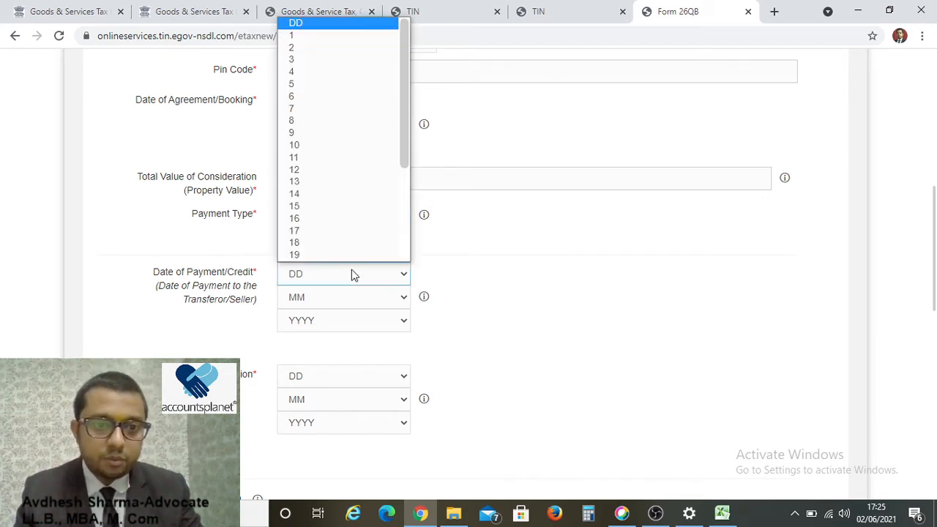
pyautogui.click(327, 97)
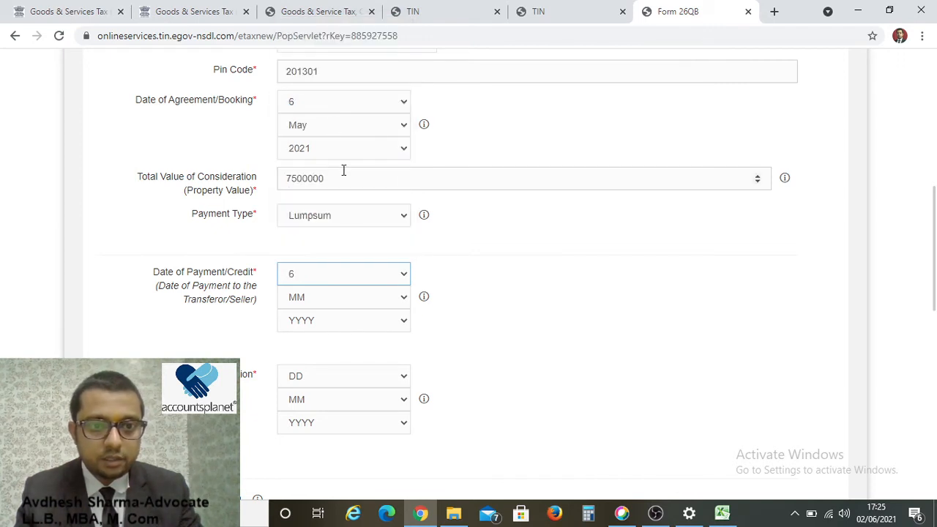
pyautogui.click(342, 298)
pyautogui.click(342, 365)
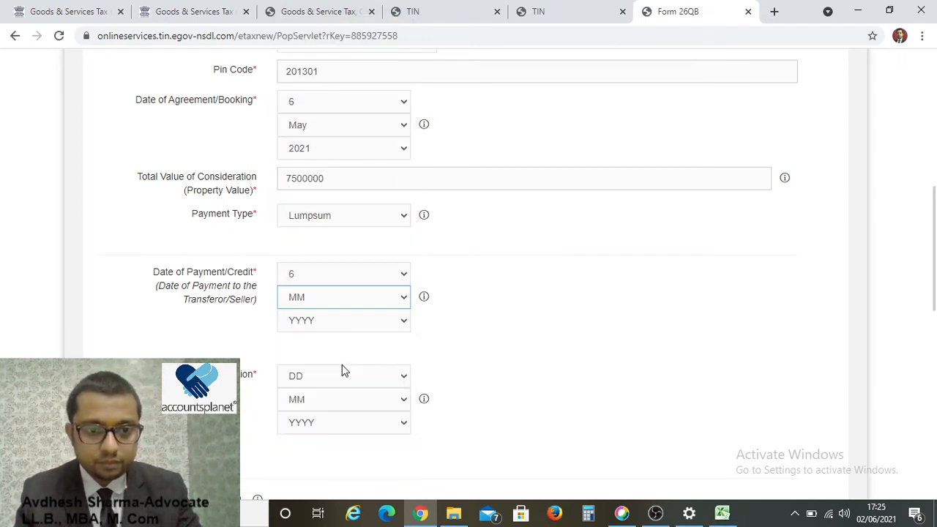
pyautogui.click(343, 322)
pyautogui.click(334, 349)
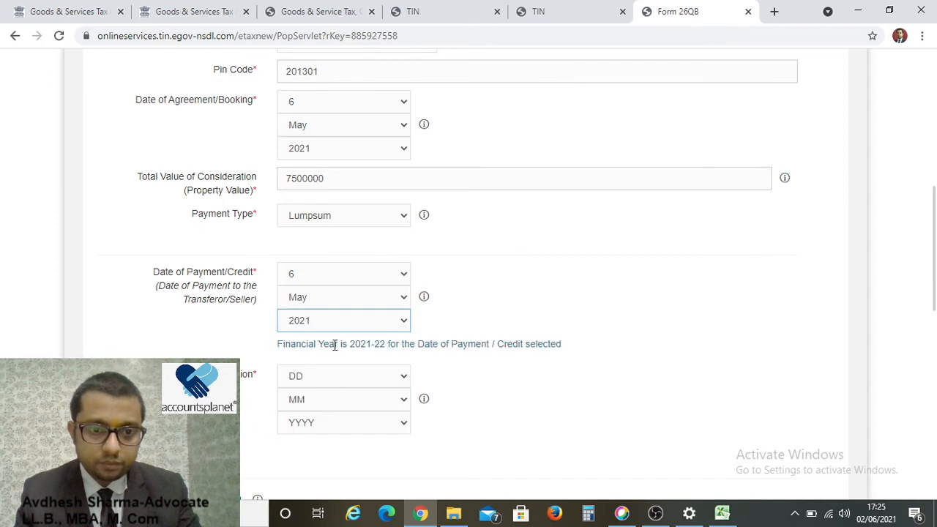
pyautogui.scroll(-3, 390, 322)
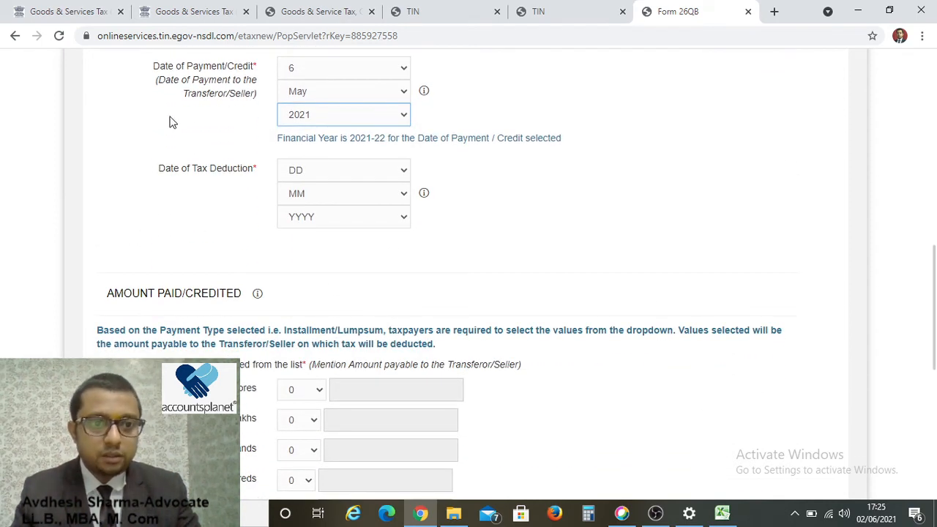
# Set the Date of Tax Deduction to 6 May 2021.
pyautogui.click(326, 175)
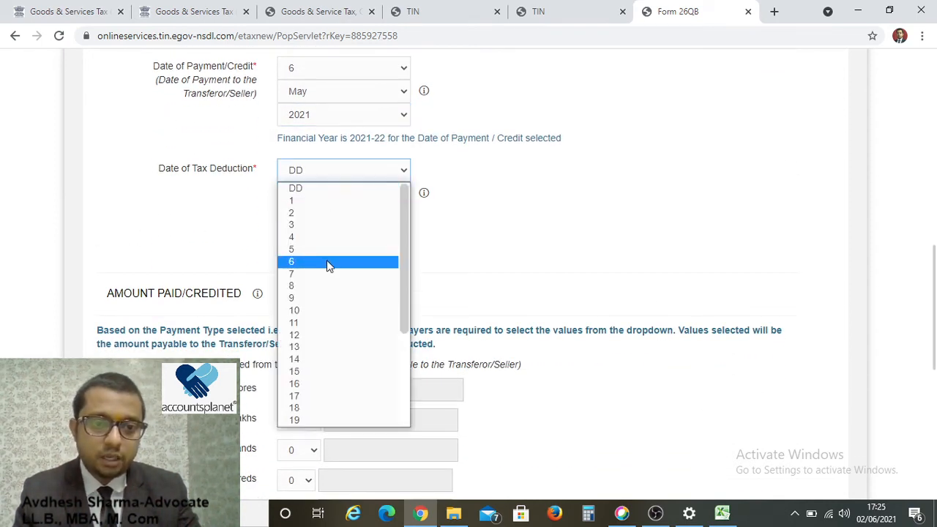
pyautogui.click(327, 260)
pyautogui.click(343, 196)
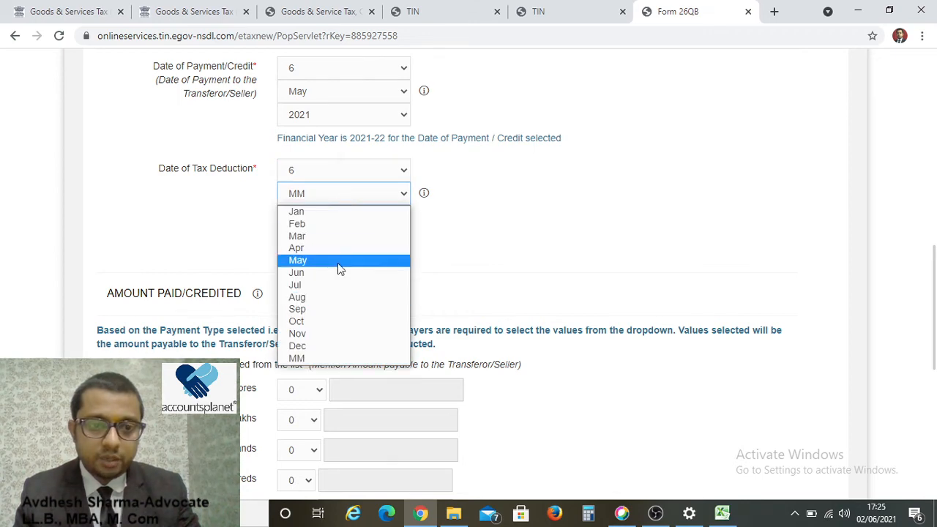
pyautogui.click(337, 262)
pyautogui.click(340, 217)
pyautogui.click(341, 249)
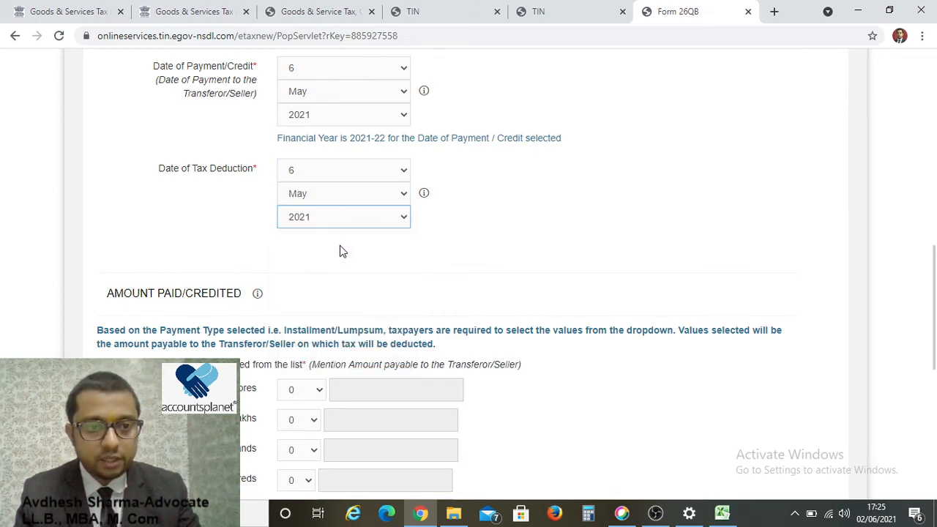
# Choose 75 in the Lakhs dropdown under Amount Paid/Credited.
pyautogui.scroll(-3, 356, 267)
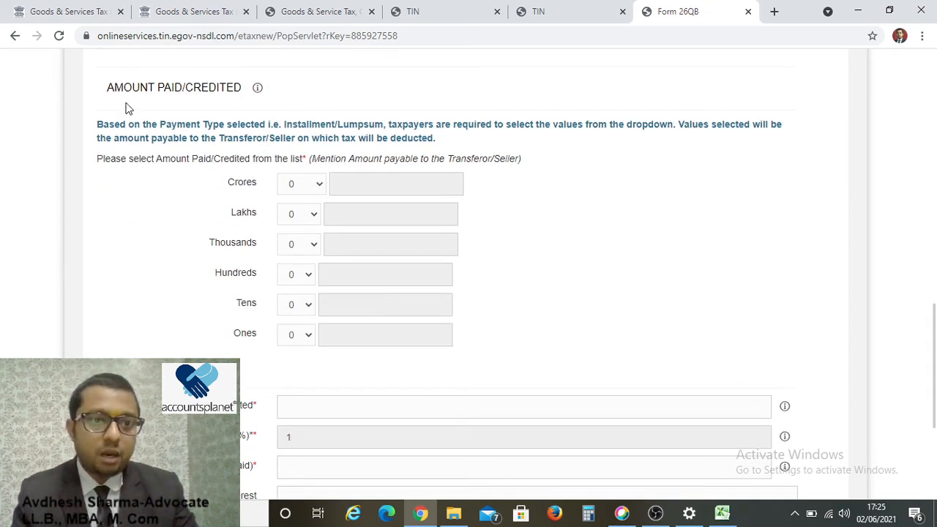
pyautogui.scroll(5, 305, 230)
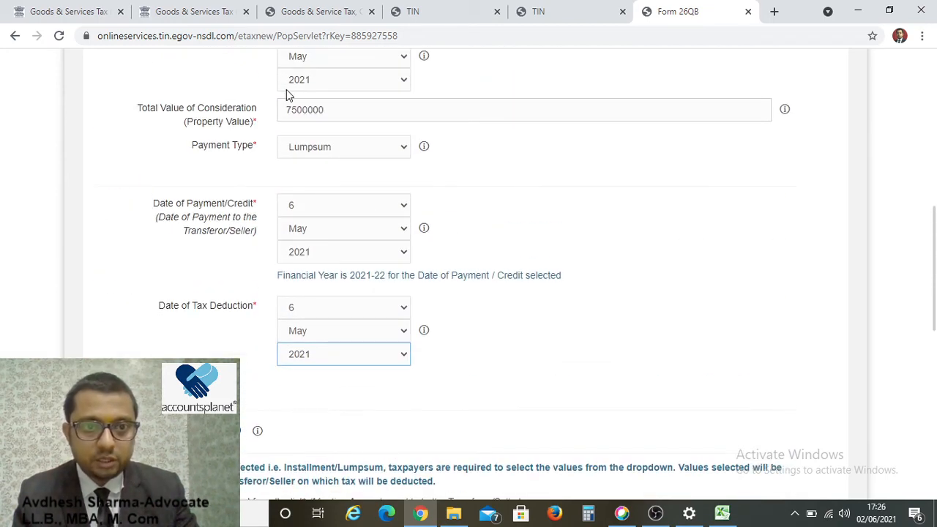
pyautogui.scroll(-5, 327, 209)
pyautogui.click(306, 220)
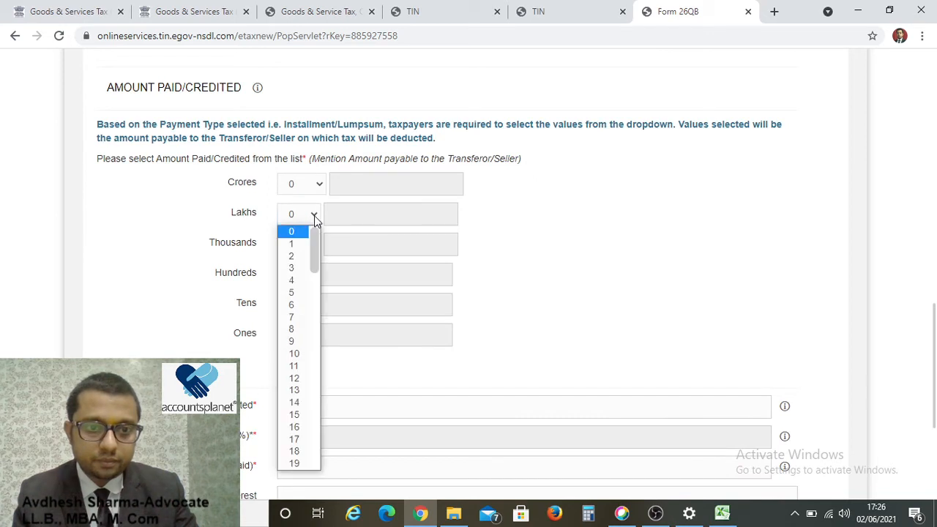
pyautogui.scroll(-10, 307, 328)
pyautogui.scroll(-4, 310, 322)
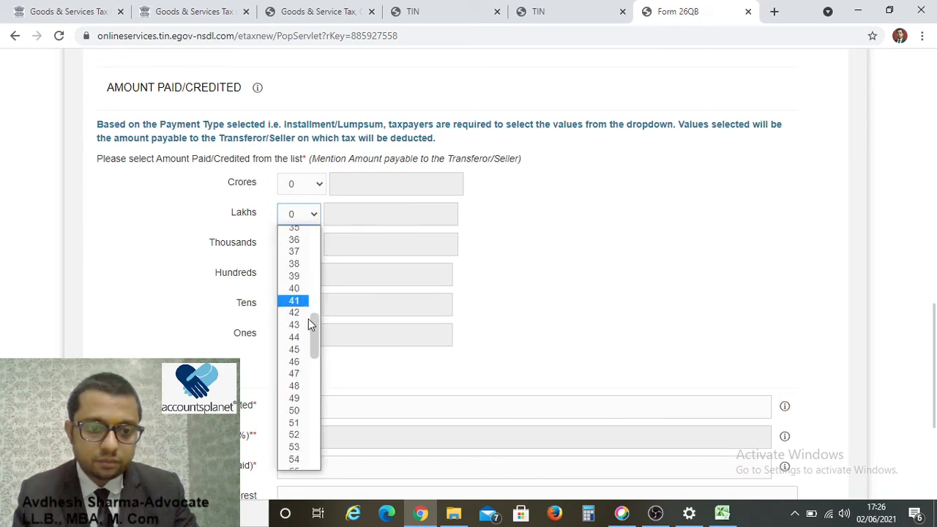
pyautogui.click(295, 461)
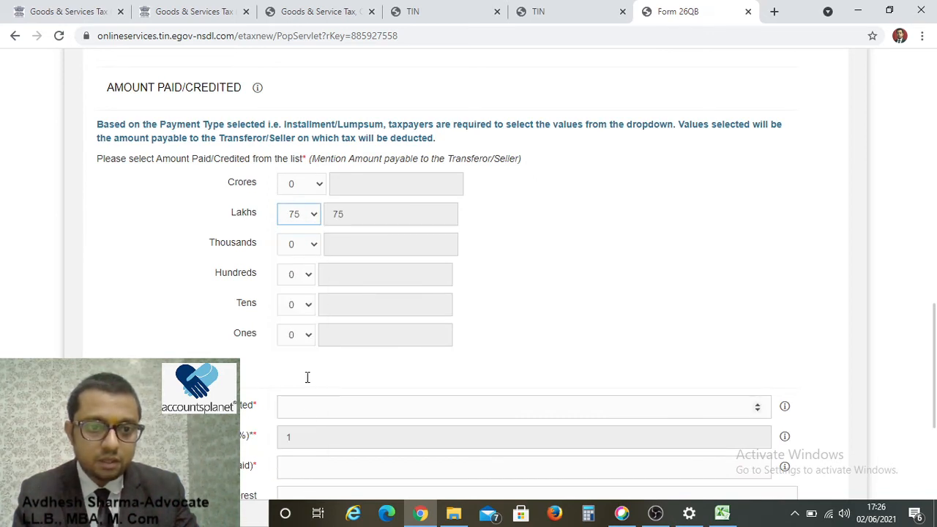
pyautogui.scroll(-3, 440, 289)
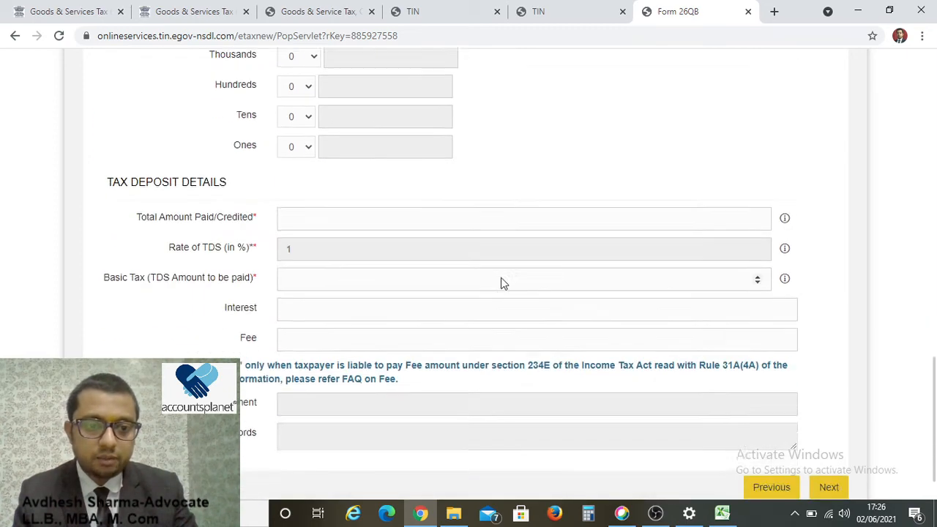
# Enter total amount paid 7500000 and basic TDS amount 75000.
pyautogui.click(315, 199)
pyautogui.write('7500000')
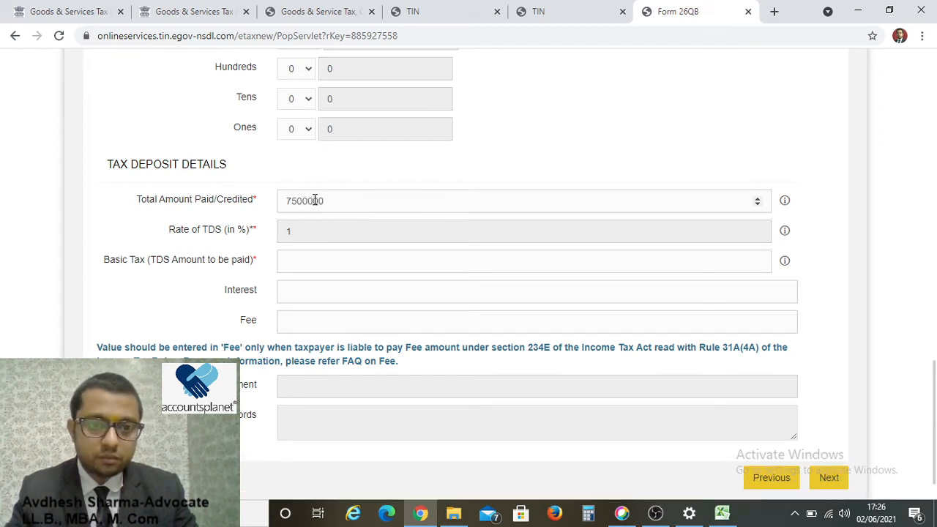
pyautogui.click(319, 266)
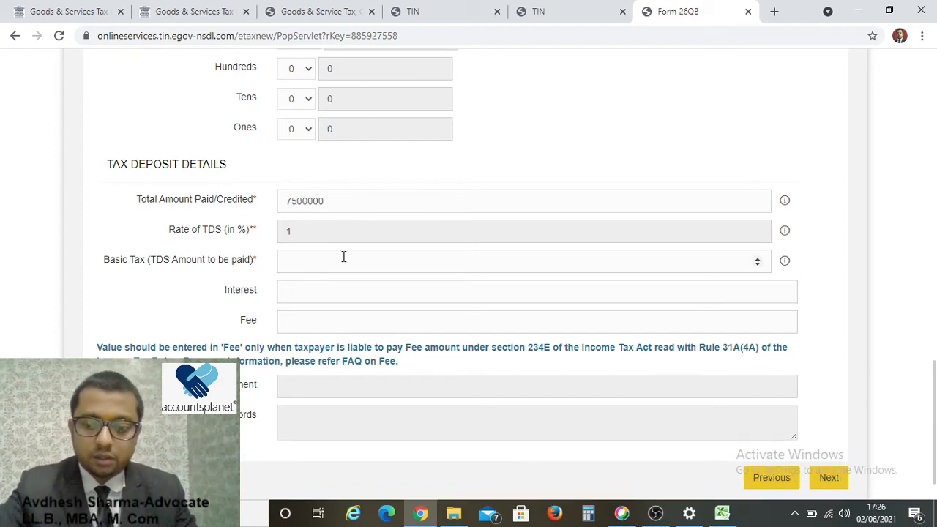
pyautogui.write('75000')
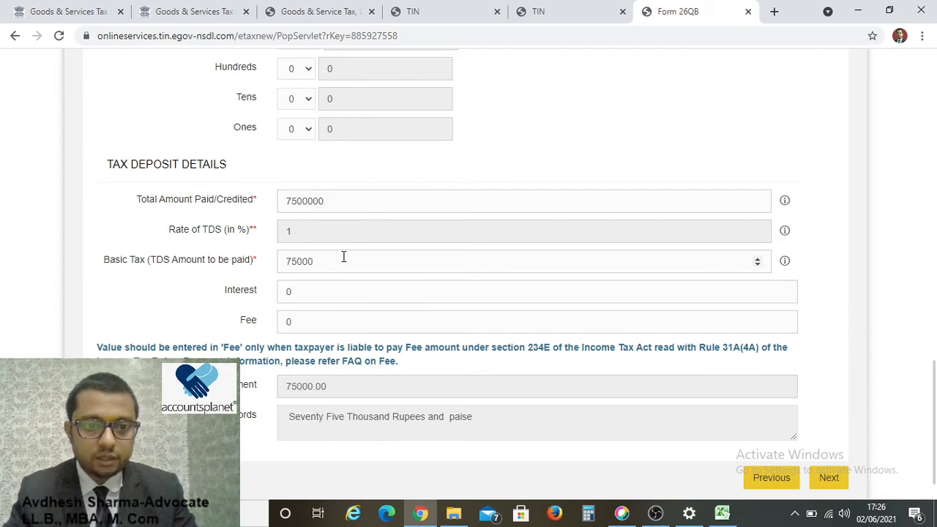
pyautogui.scroll(-1, 344, 283)
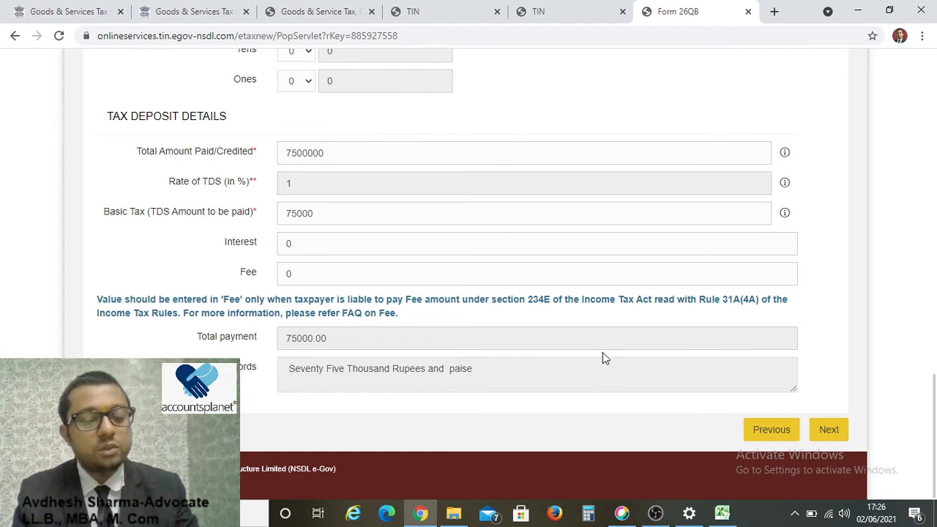
# On the Payment Info step, choose immediate e-tax payment with ICICI Bank as the net-banking bank.
pyautogui.click(832, 430)
pyautogui.scroll(-3, 349, 349)
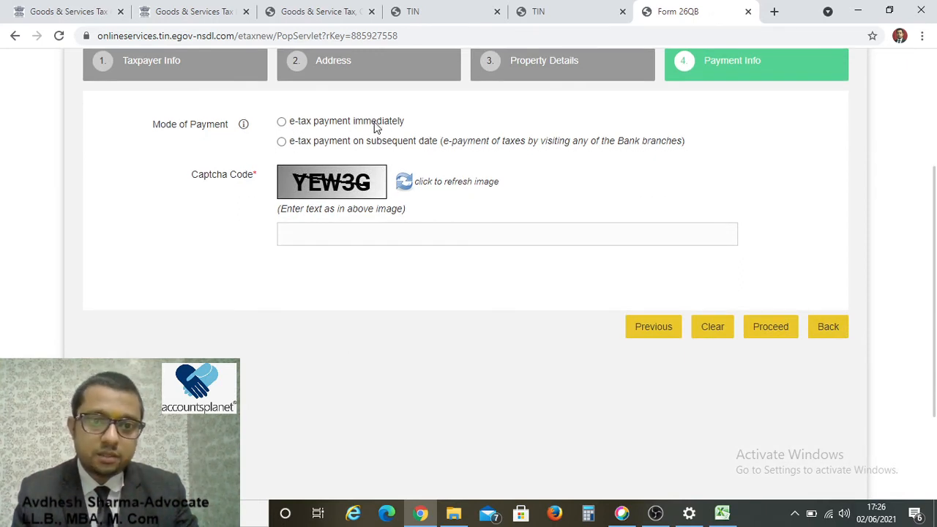
pyautogui.click(281, 121)
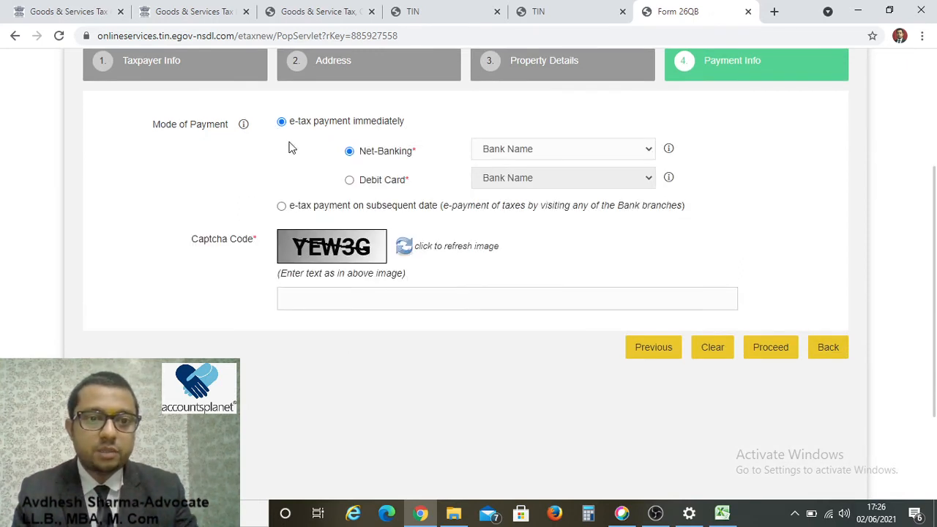
pyautogui.click(518, 151)
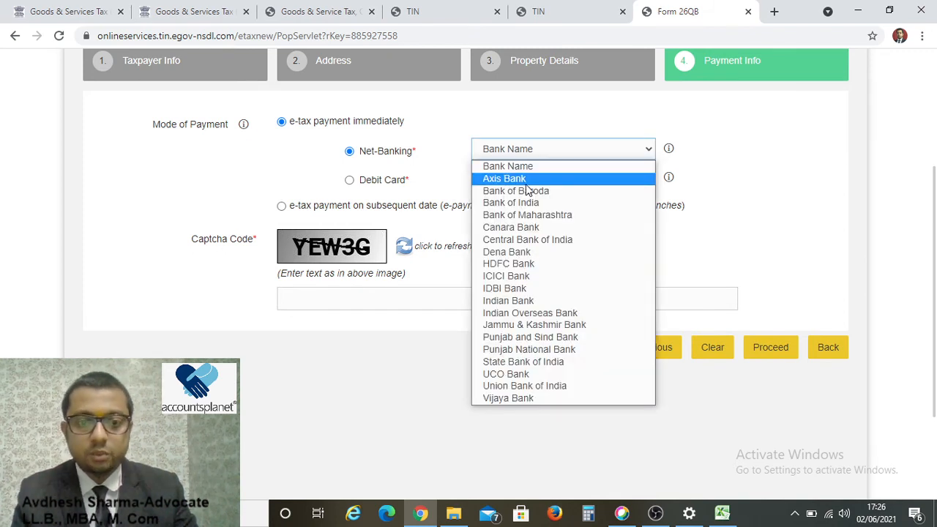
pyautogui.click(518, 275)
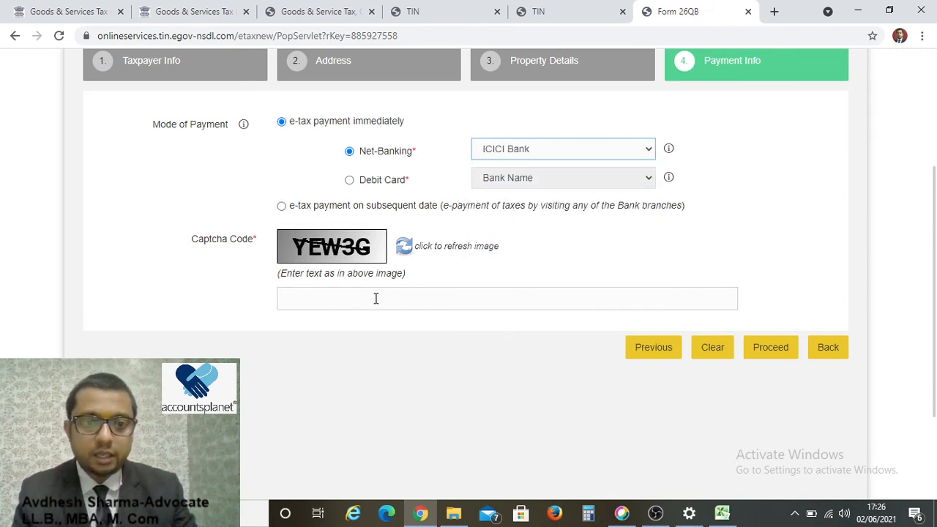